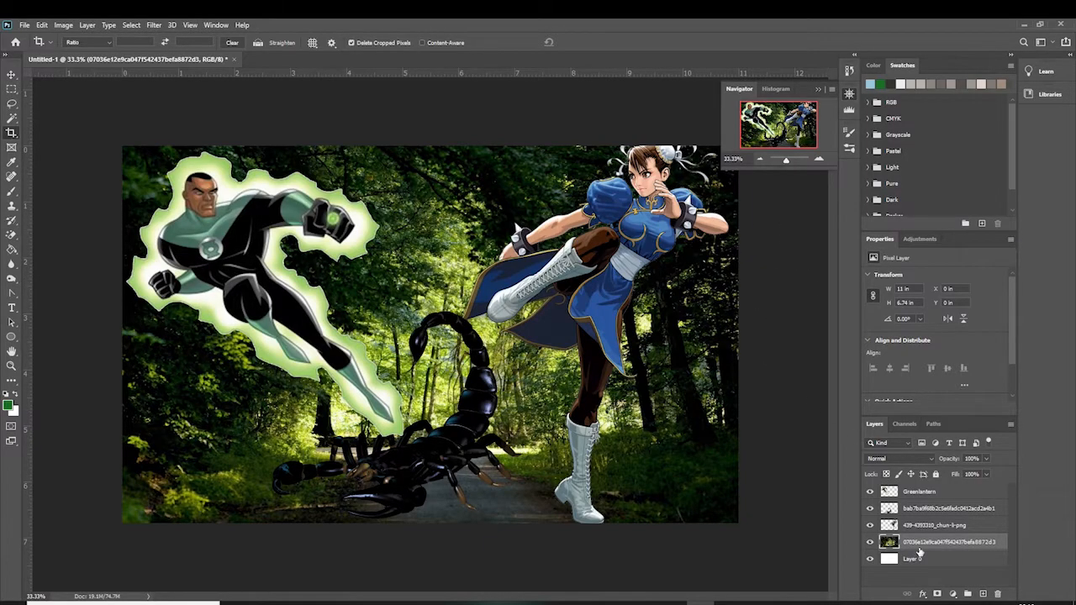
Toggle the visibility of the three character layers off and back on
{"action": "mouse_move", "coordinate": [871, 526]}
{"action": "left_mouse_down"}
{"action": "mouse_move", "coordinate": [870, 493]}
{"action": "mouse_move", "coordinate": [874, 509]}
{"action": "left_mouse_up"}
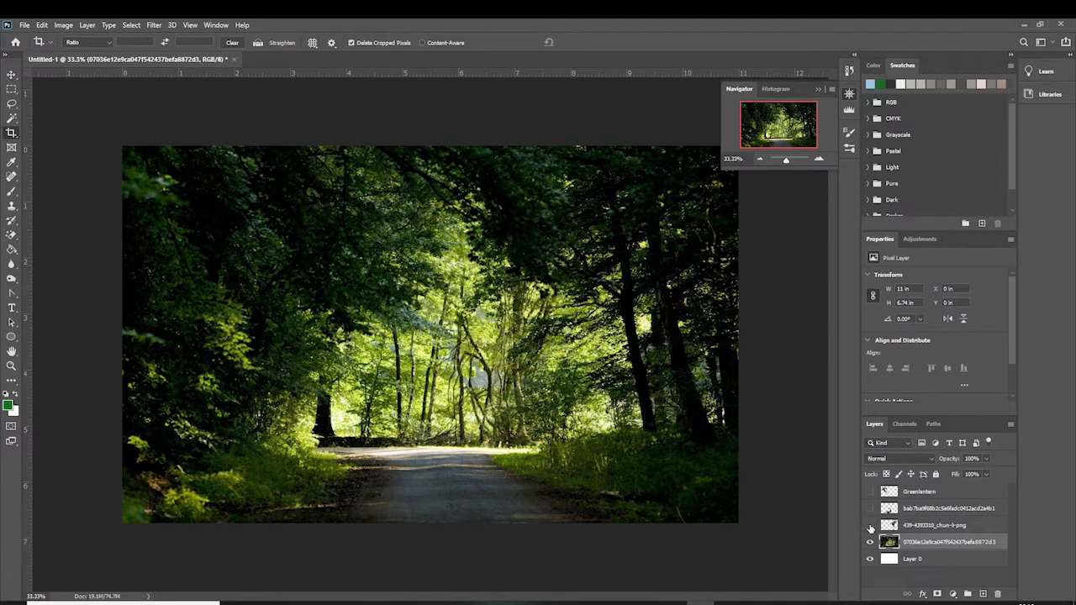
{"action": "left_click_drag", "start_coordinate": [871, 492], "coordinate": [871, 525]}
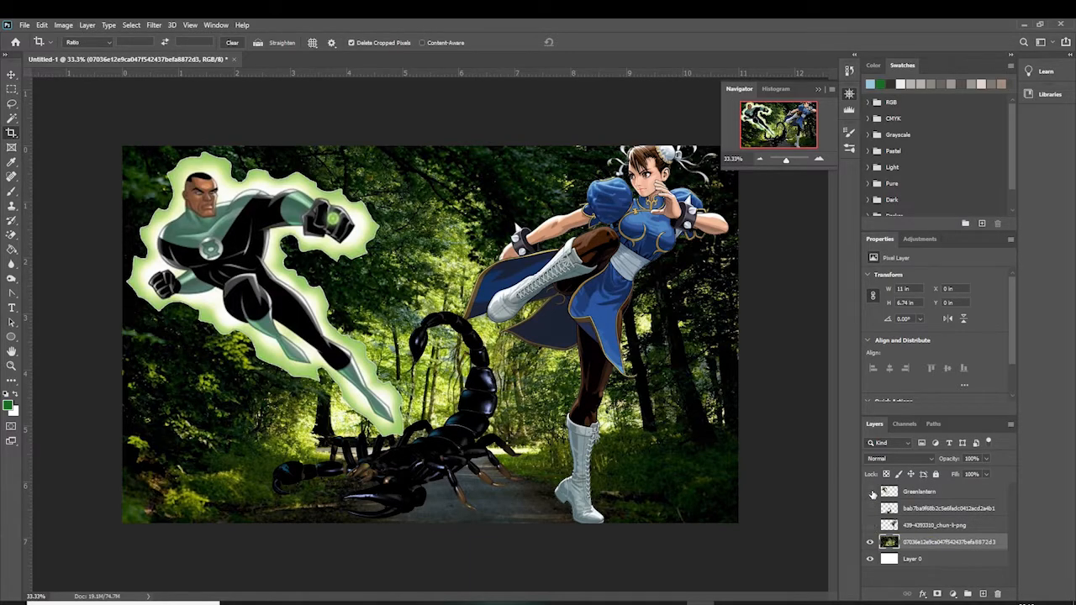
{"action": "left_click_drag", "start_coordinate": [870, 492], "coordinate": [870, 526]}
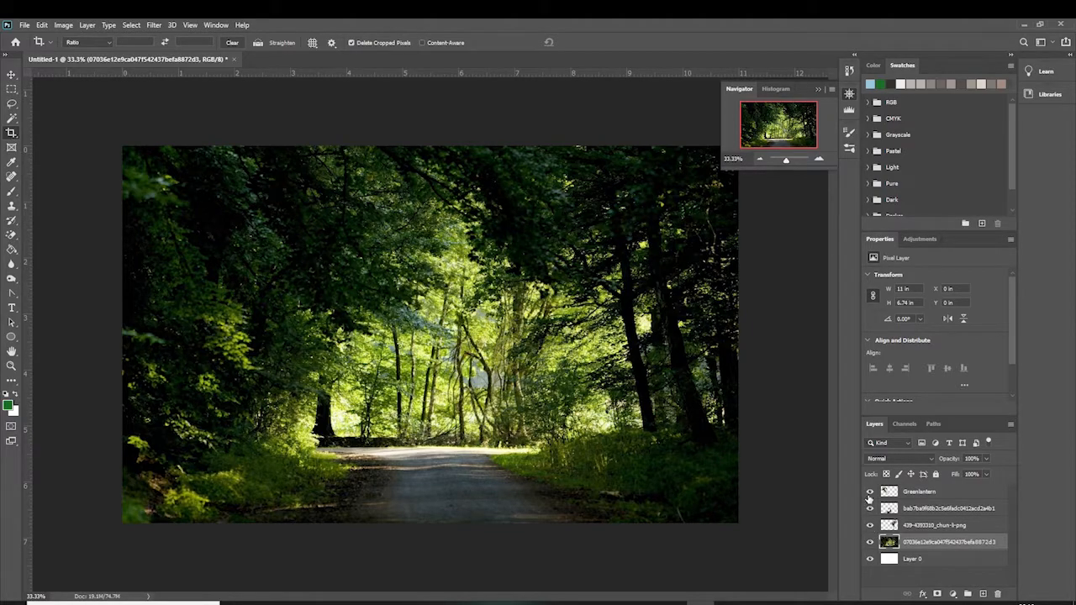
{"action": "left_click_drag", "start_coordinate": [870, 494], "coordinate": [870, 525]}
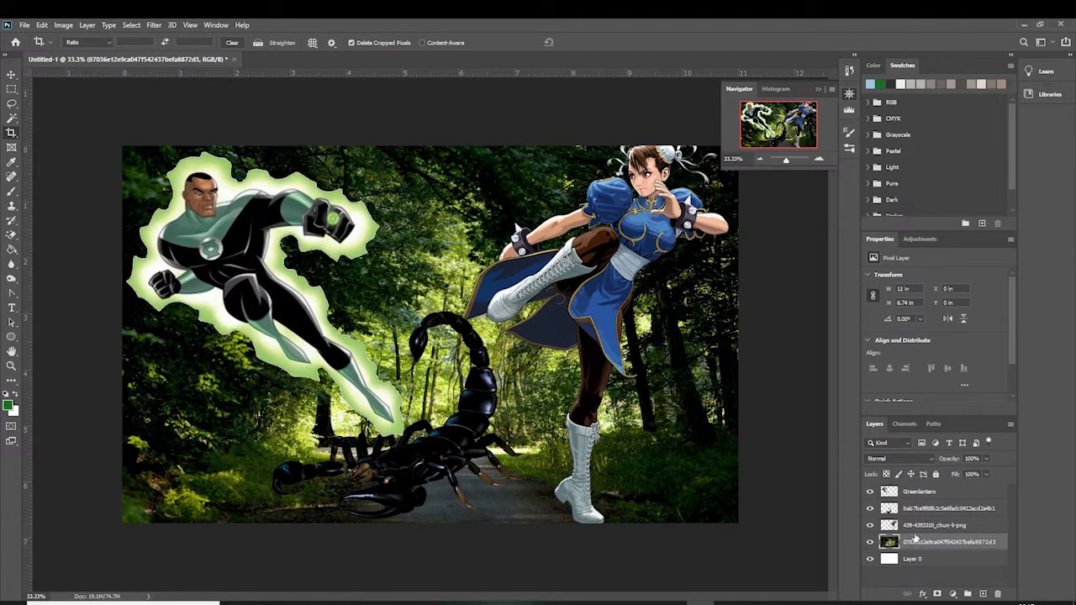
Hide the Green Lantern, scorpion and Chun-Li layers to leave only the forest background visible
{"action": "left_click", "coordinate": [870, 495]}
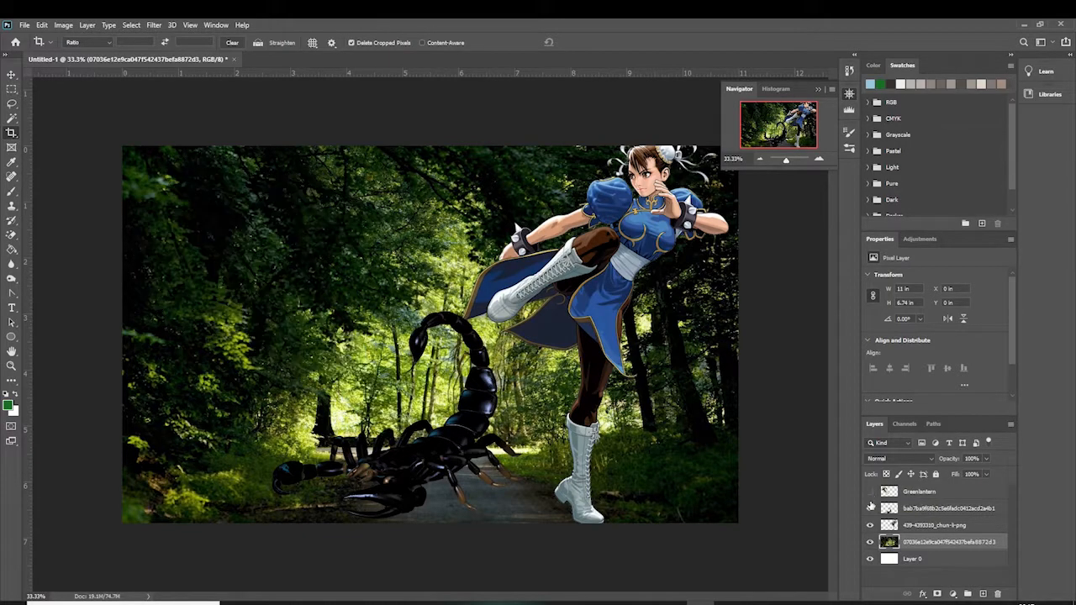
{"action": "left_click", "coordinate": [870, 509]}
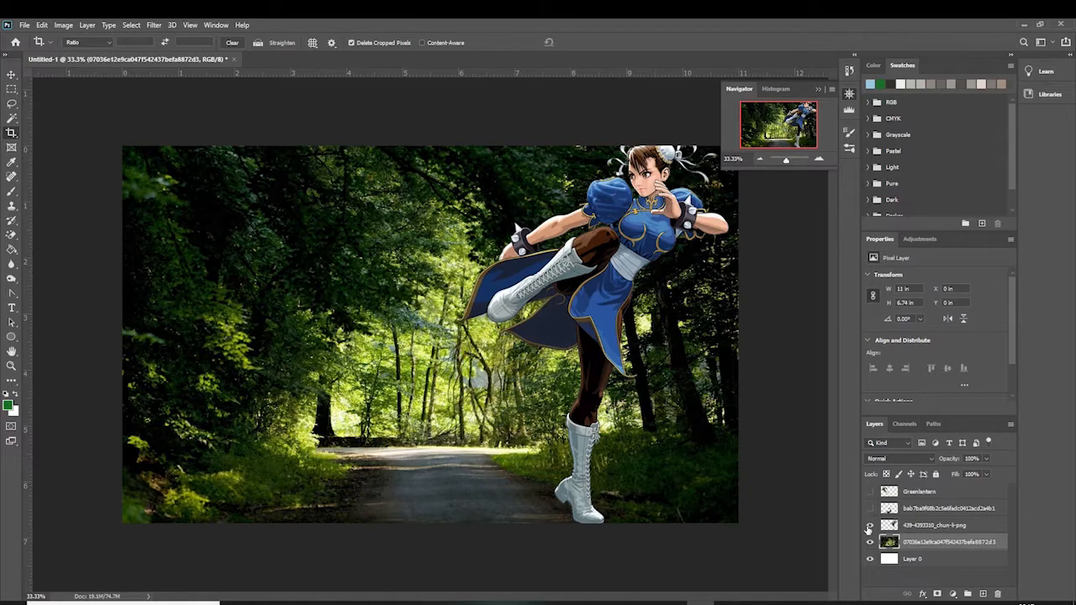
{"action": "left_click", "coordinate": [870, 525]}
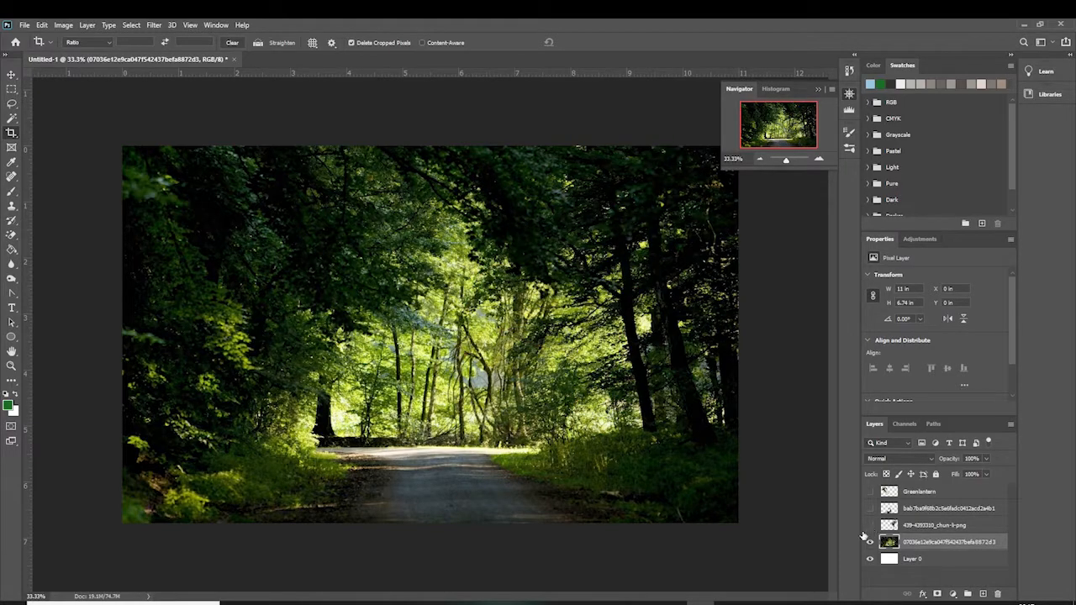
Select each layer in turn to examine it, ending on the forest background layer
{"action": "left_click", "coordinate": [967, 528]}
{"action": "left_click", "coordinate": [961, 510]}
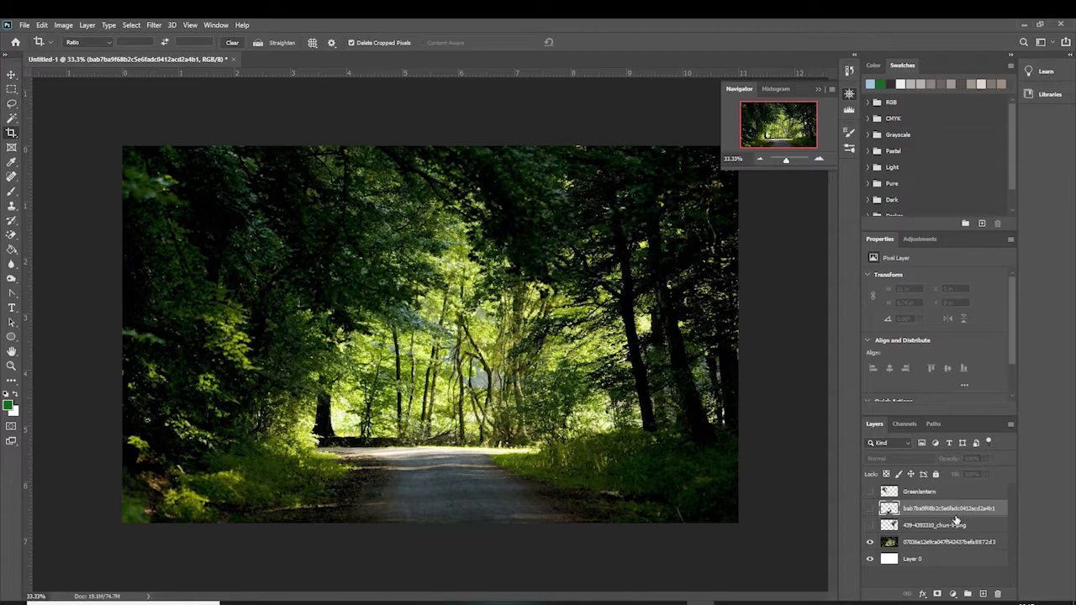
{"action": "left_click", "coordinate": [942, 547]}
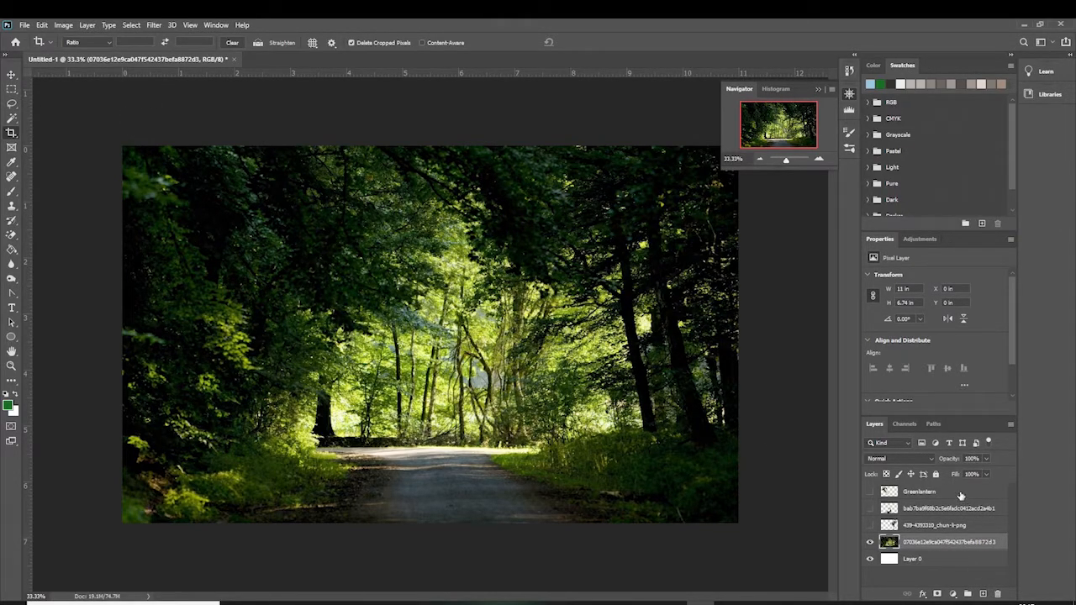
{"action": "left_click", "coordinate": [933, 527]}
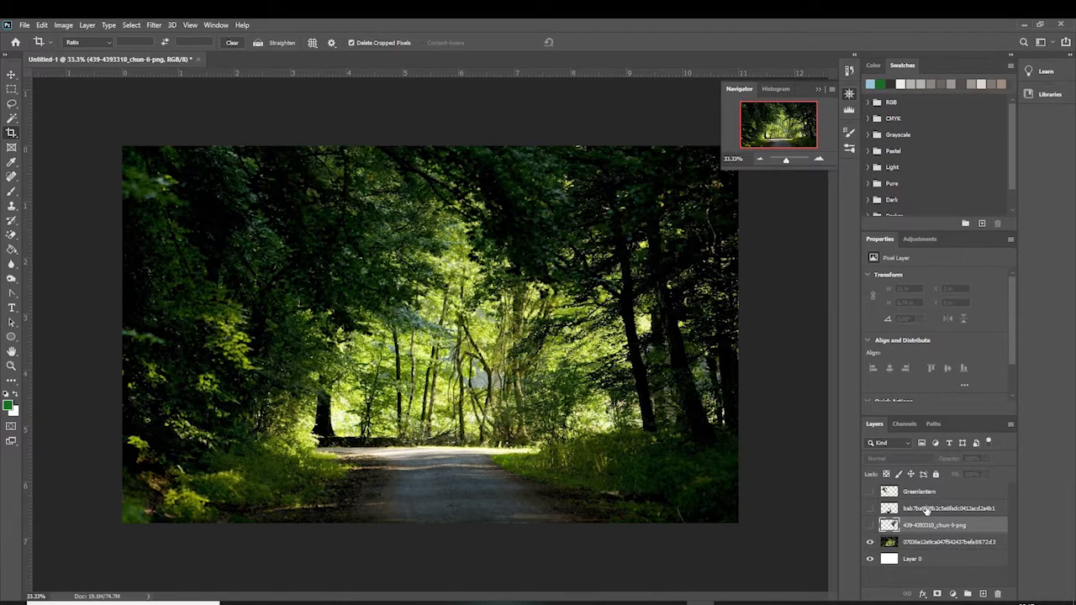
{"action": "left_click", "coordinate": [925, 509]}
{"action": "left_click", "coordinate": [942, 542]}
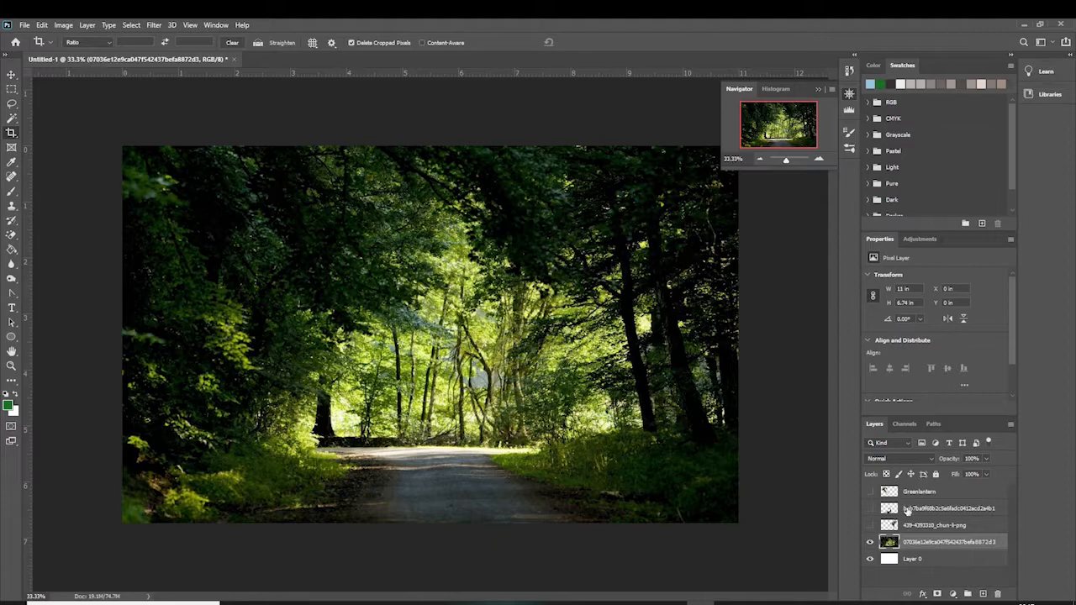
{"action": "left_click", "coordinate": [929, 494]}
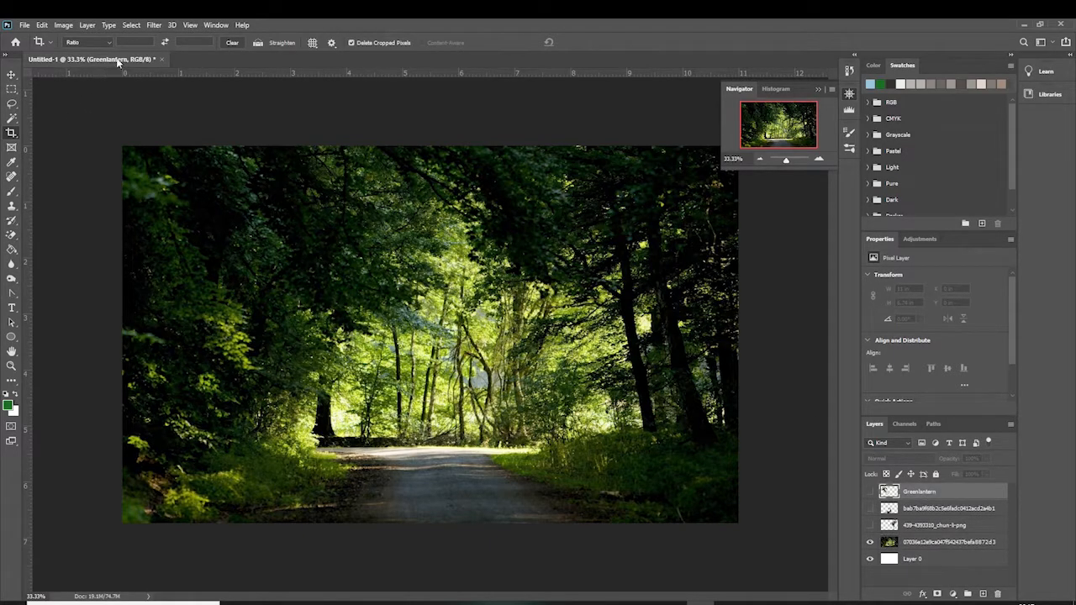
{"action": "left_click", "coordinate": [931, 543]}
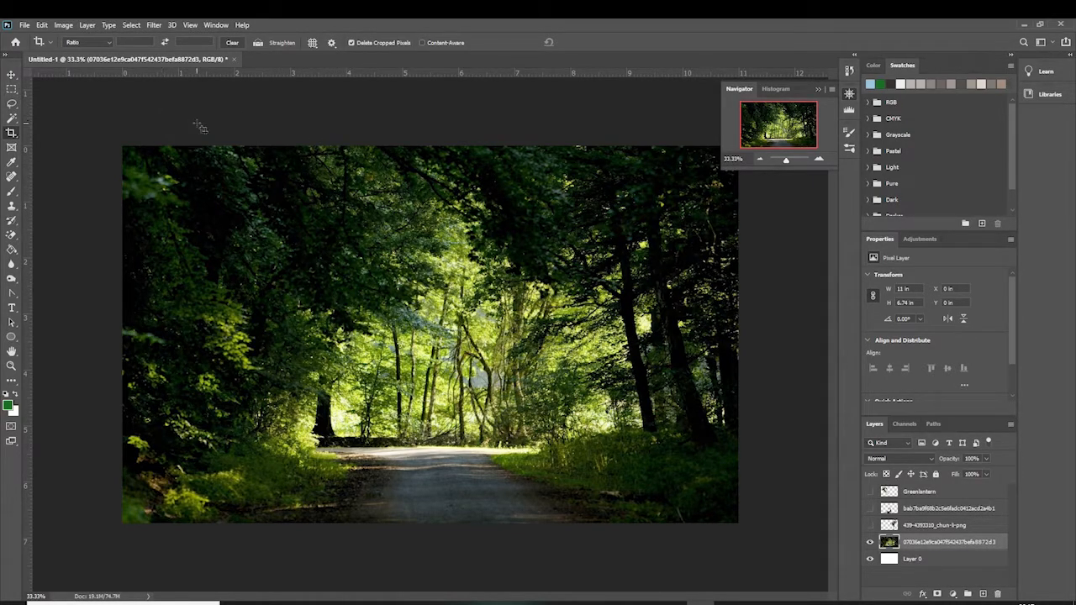
Open Hue/Saturation for the forest background layer and shift its Hue to -47
{"action": "left_click", "coordinate": [64, 26]}
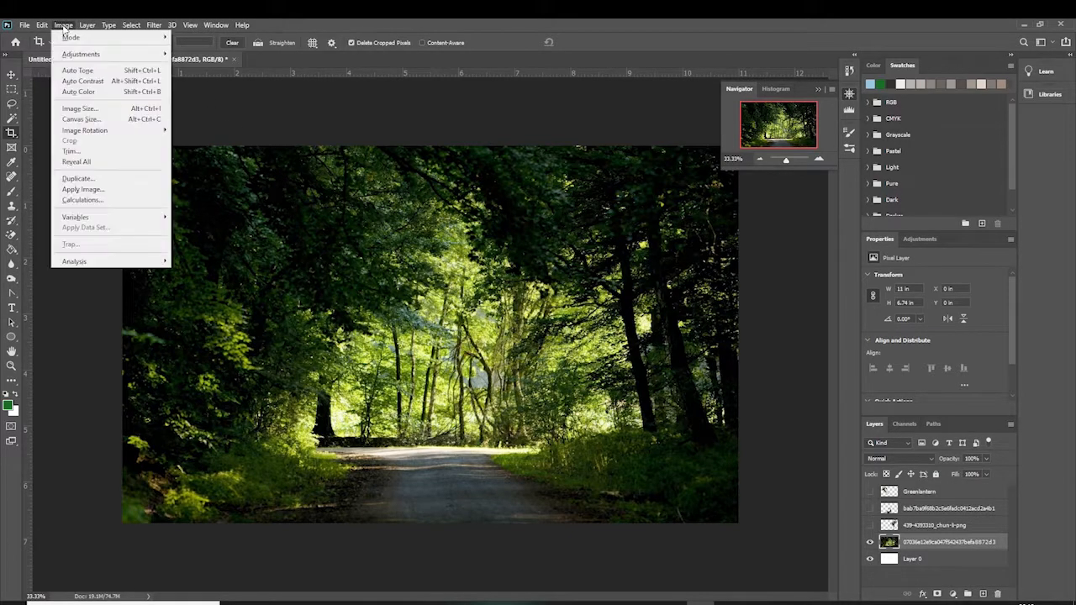
{"action": "mouse_move", "coordinate": [131, 58]}
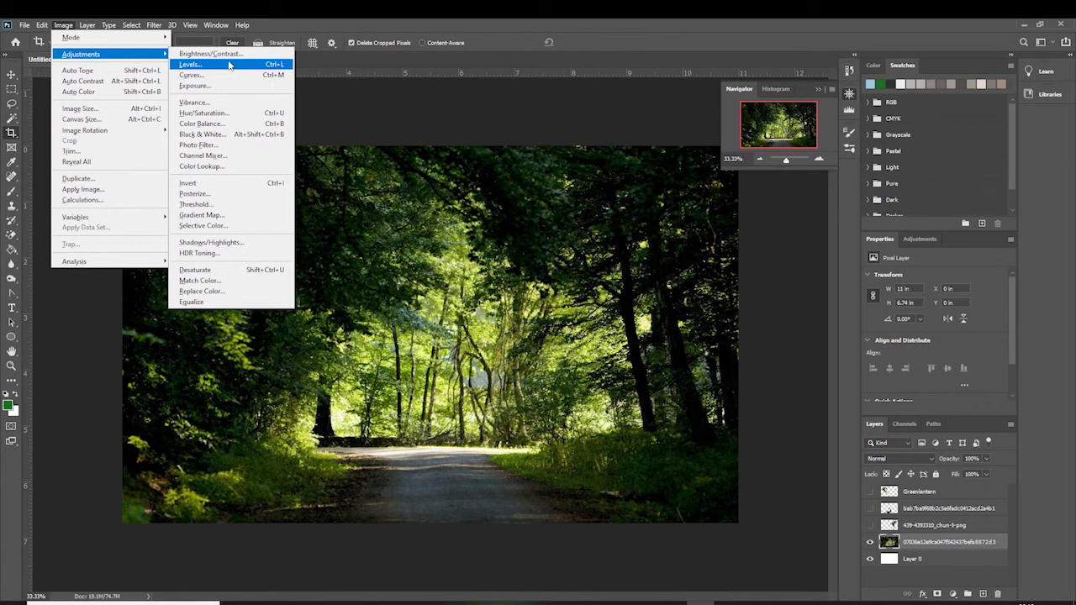
{"action": "left_click", "coordinate": [225, 122]}
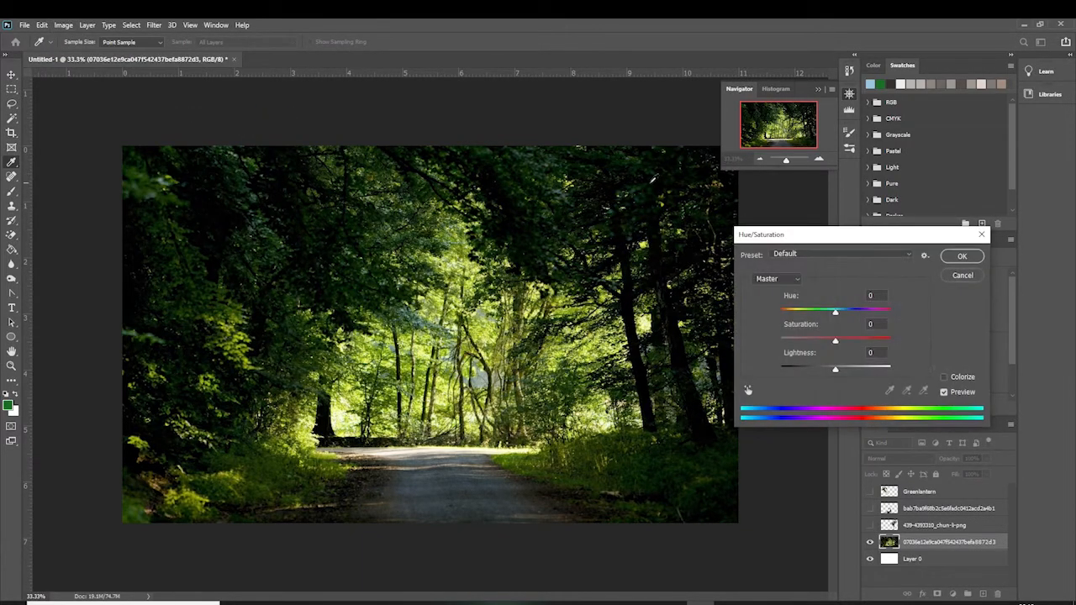
{"action": "left_click_drag", "start_coordinate": [812, 243], "coordinate": [630, 226]}
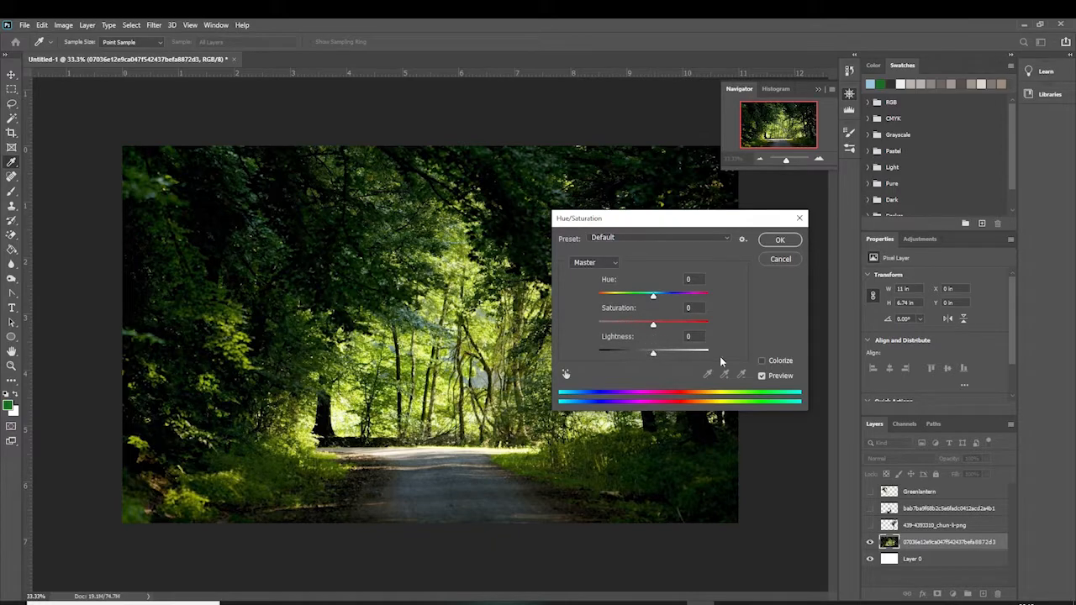
{"action": "left_click", "coordinate": [655, 299]}
{"action": "left_click_drag", "start_coordinate": [655, 299], "coordinate": [603, 305]}
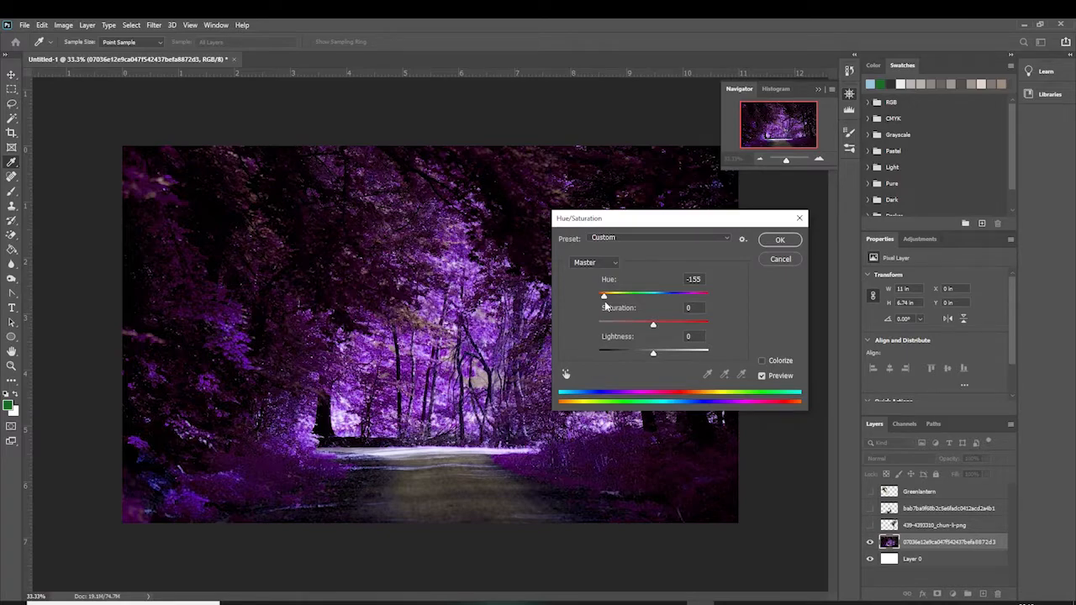
{"action": "left_click_drag", "start_coordinate": [604, 301], "coordinate": [628, 304]}
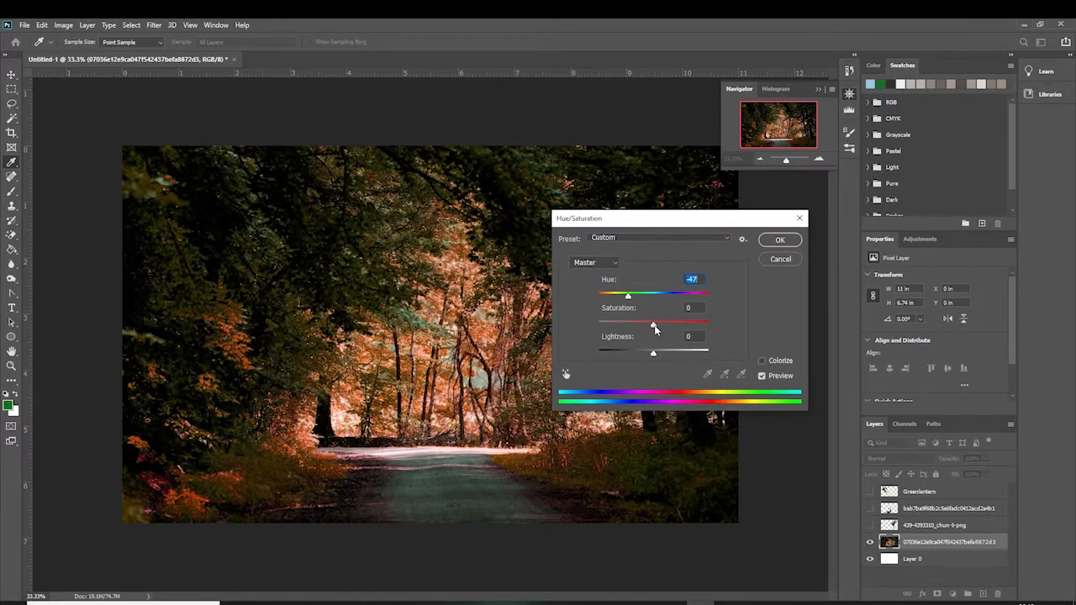
Set the background's Saturation to -9
{"action": "left_click_drag", "start_coordinate": [653, 331], "coordinate": [754, 358]}
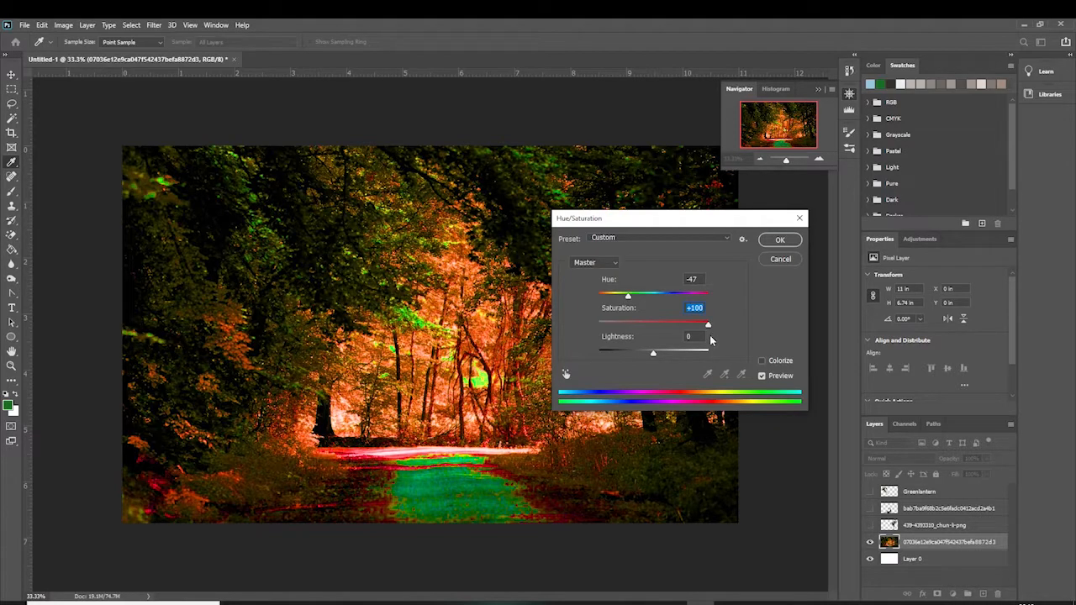
{"action": "left_click_drag", "start_coordinate": [710, 332], "coordinate": [651, 326]}
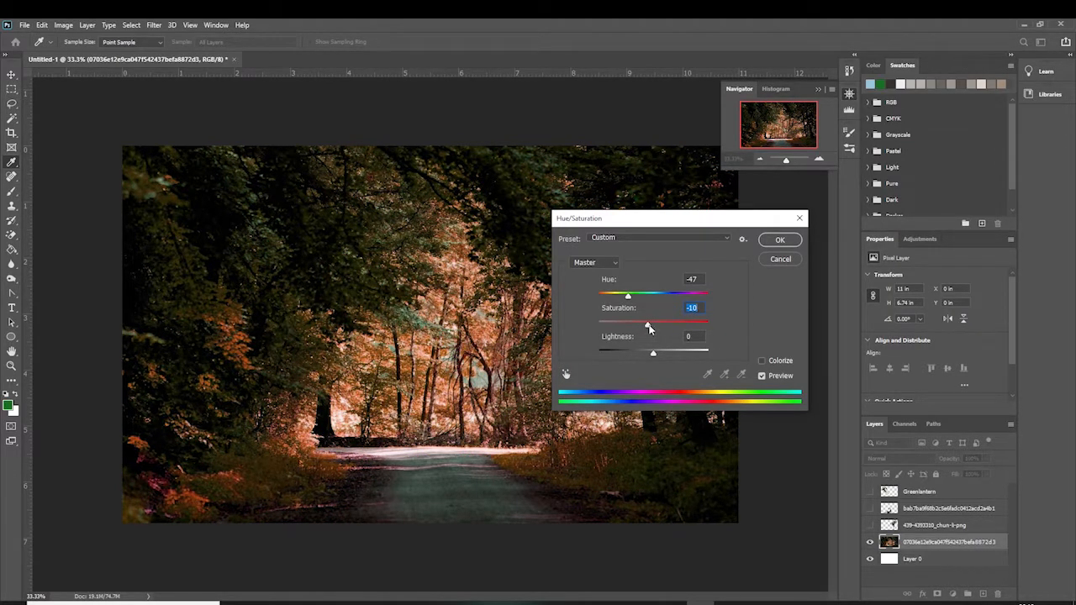
{"action": "left_click", "coordinate": [648, 326]}
{"action": "left_click", "coordinate": [763, 359]}
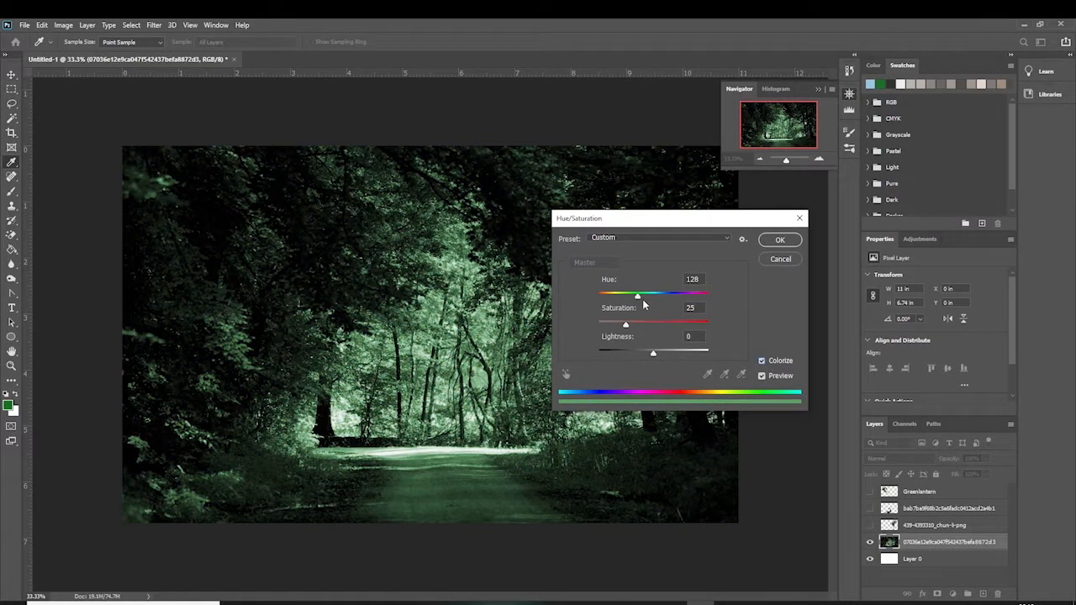
{"action": "left_click_drag", "start_coordinate": [639, 297], "coordinate": [641, 329]}
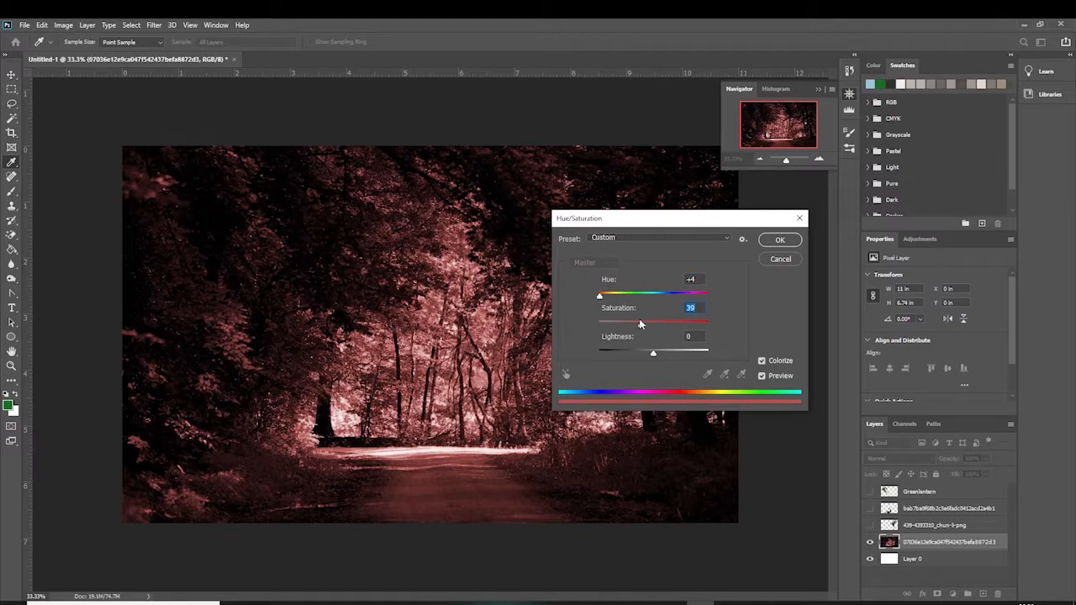
{"action": "left_click_drag", "start_coordinate": [600, 295], "coordinate": [605, 302]}
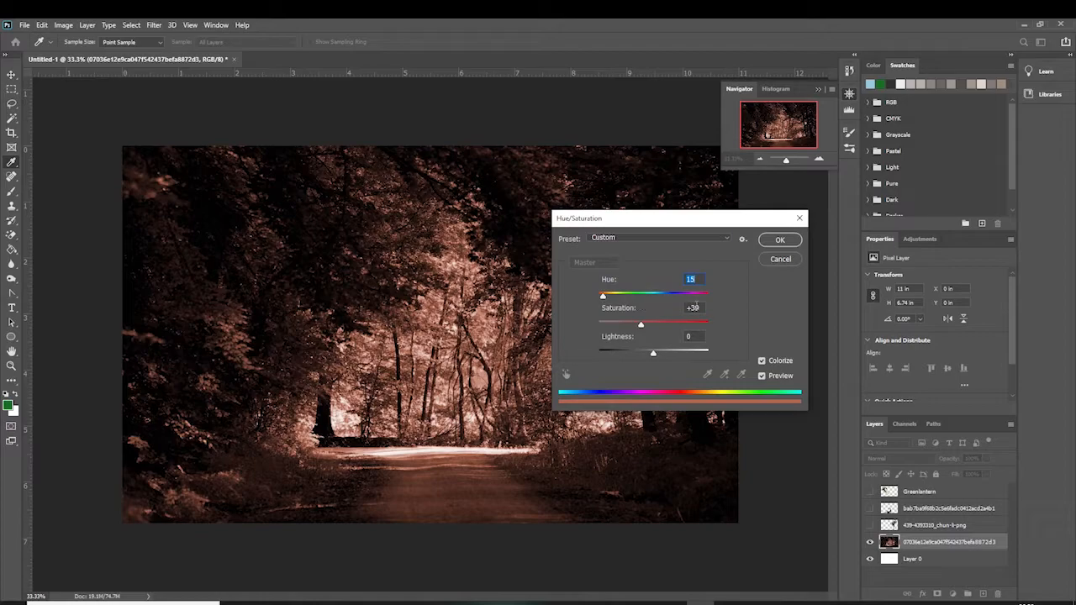
{"action": "left_click", "coordinate": [762, 361]}
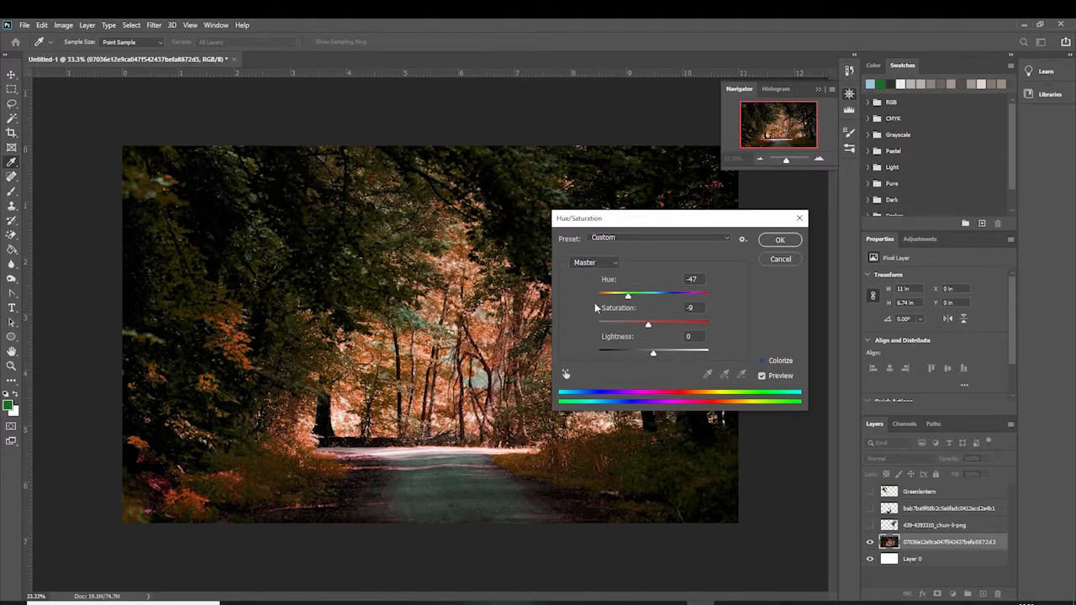
Apply the Hue/Saturation adjustment to the forest background
{"action": "left_click", "coordinate": [778, 240]}
{"action": "key", "text": "c"}
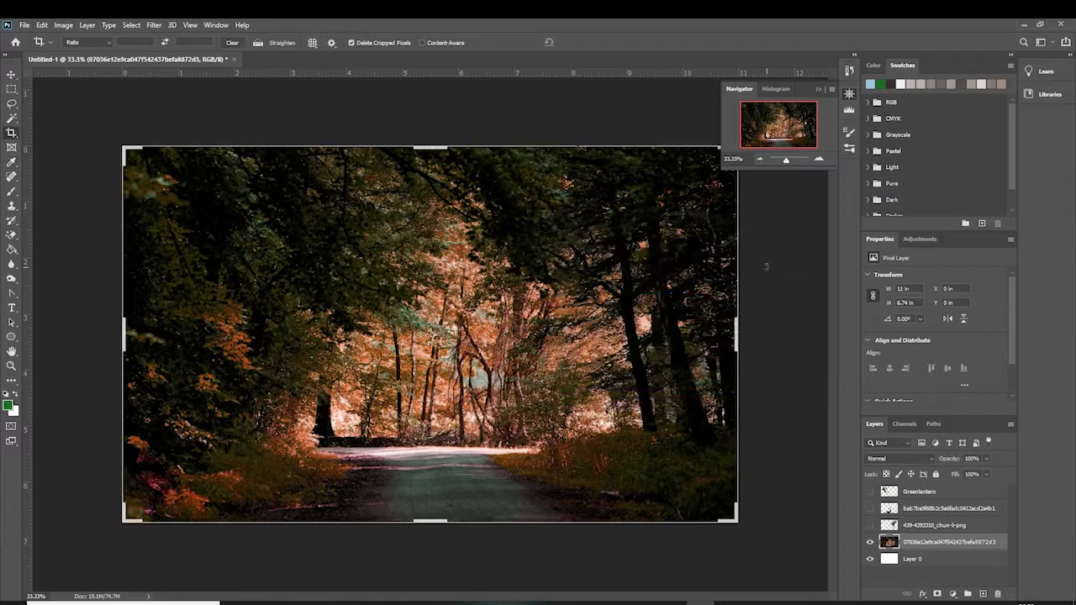
Show the Chun-Li layer and select it
{"action": "left_click", "coordinate": [870, 526]}
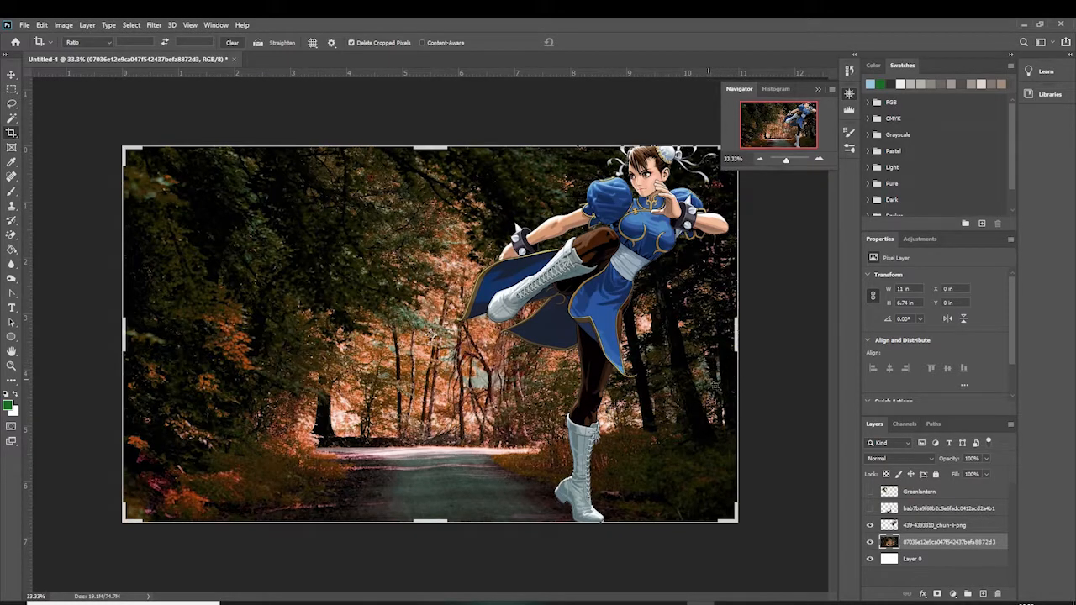
{"action": "left_click", "coordinate": [942, 526]}
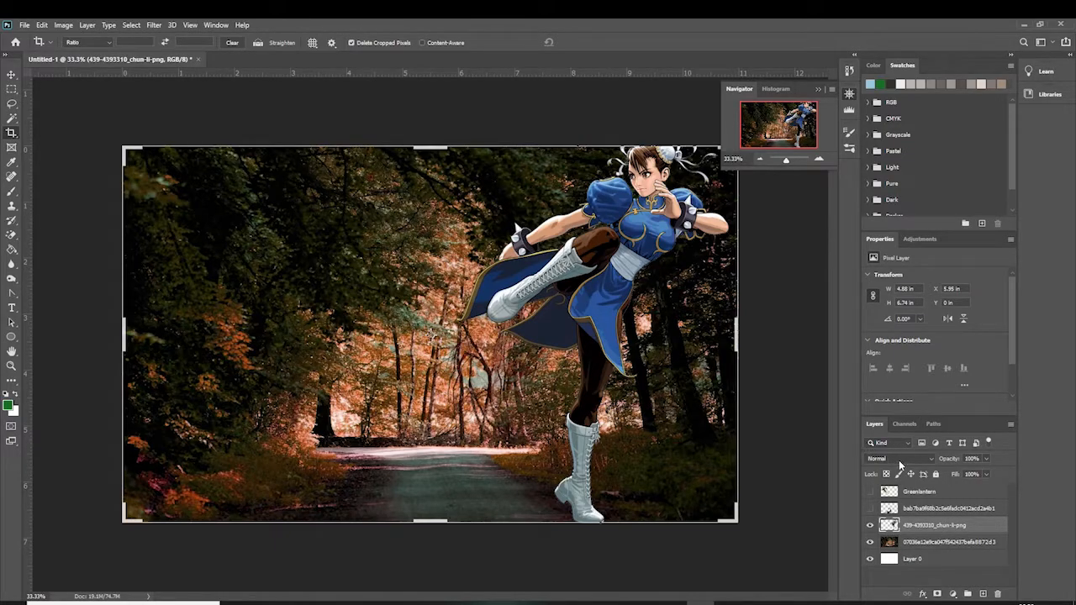
Shift the Chun-Li layer's Hue to +152 with Hue/Saturation and apply it
{"action": "left_click", "coordinate": [63, 25]}
{"action": "mouse_move", "coordinate": [122, 59]}
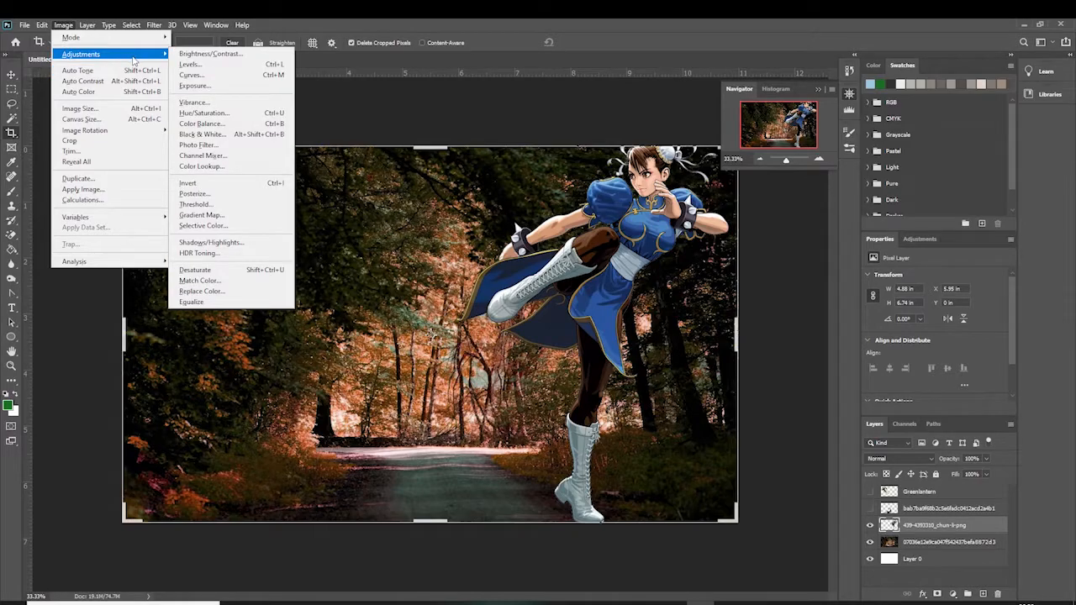
{"action": "left_click", "coordinate": [237, 116]}
{"action": "left_click_drag", "start_coordinate": [653, 297], "coordinate": [637, 296]}
{"action": "left_click_drag", "start_coordinate": [666, 220], "coordinate": [256, 191]}
{"action": "left_click_drag", "start_coordinate": [236, 269], "coordinate": [291, 268]}
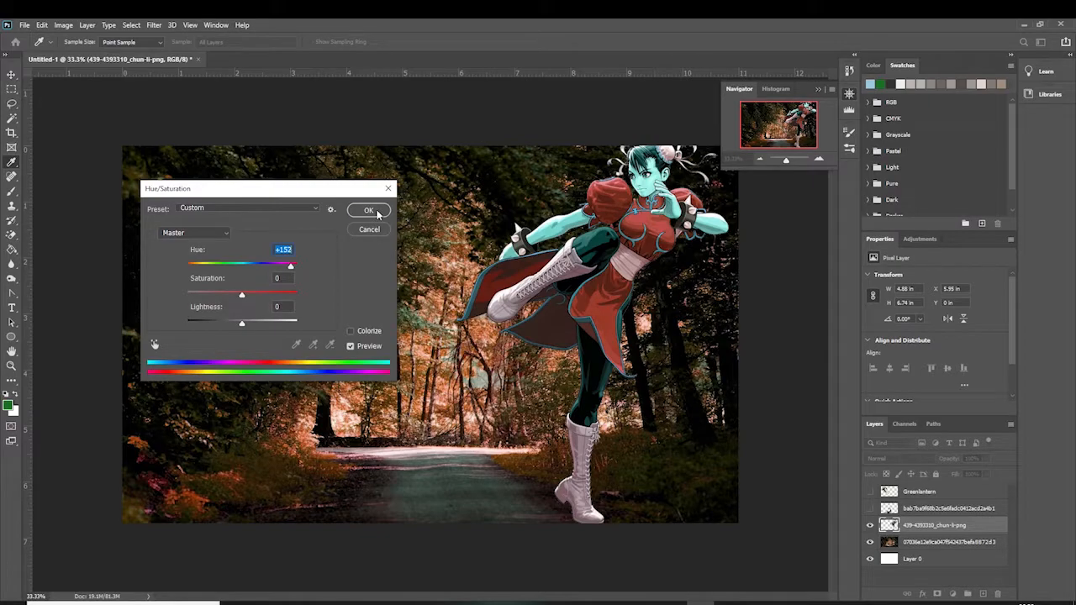
{"action": "left_click", "coordinate": [370, 211]}
Undo the Hue/Saturation change on the Chun-Li layer
{"action": "key", "text": "c"}
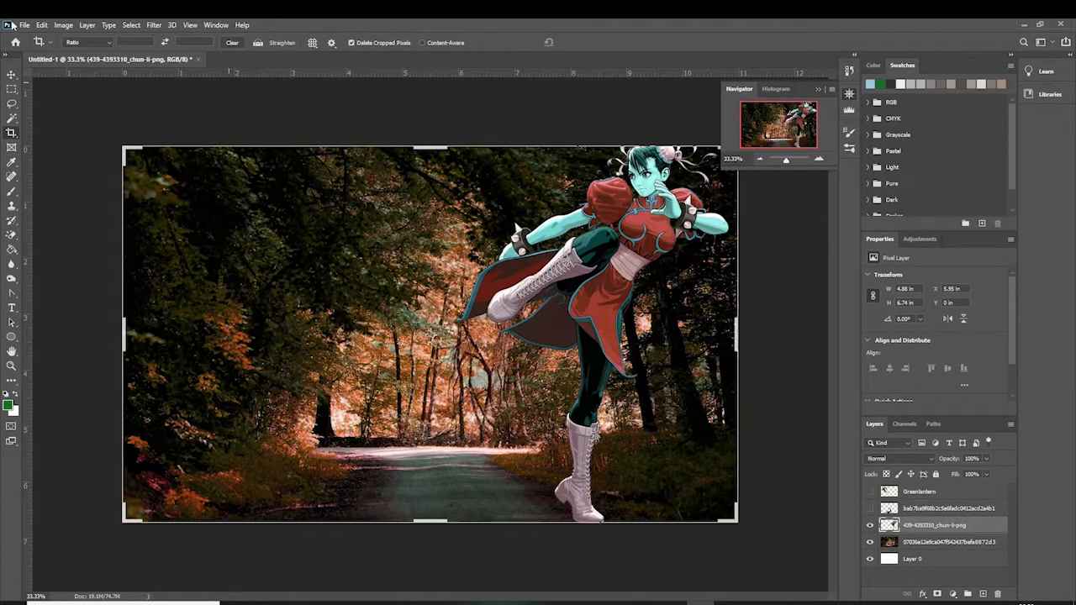
{"action": "left_click", "coordinate": [41, 25]}
{"action": "left_click", "coordinate": [55, 34]}
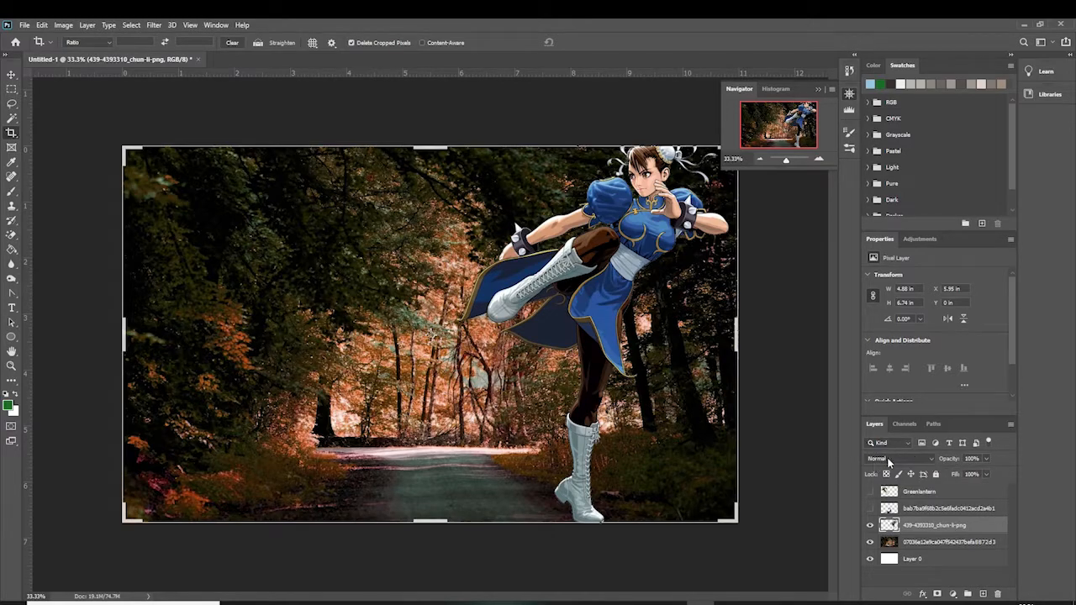
Set the Chun-Li layer's blend mode to Hard Light and switch to the Move tool
{"action": "left_click", "coordinate": [929, 463]}
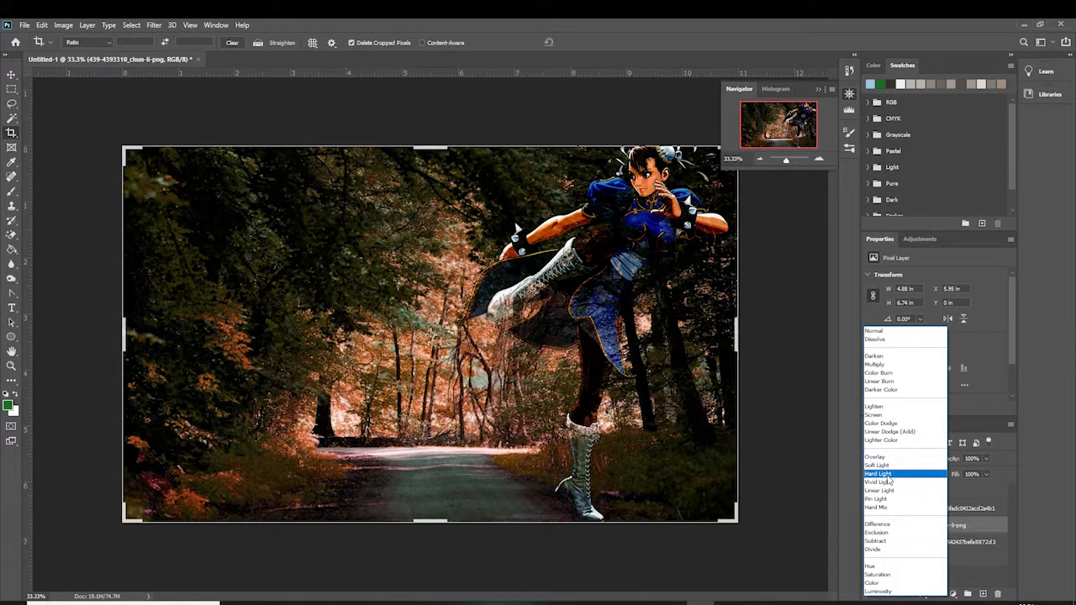
{"action": "left_click", "coordinate": [888, 476]}
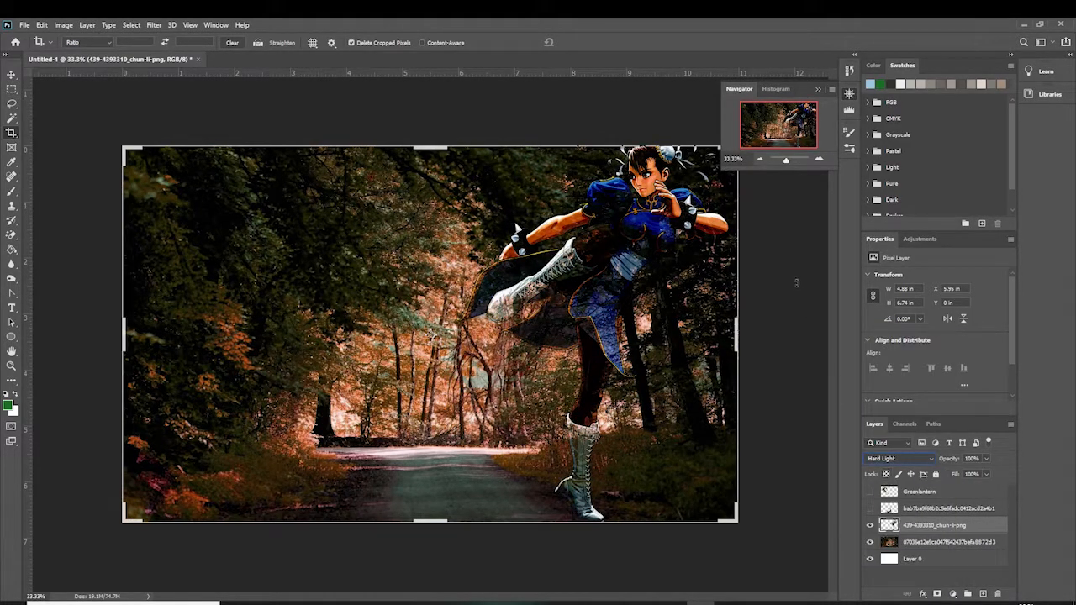
{"action": "left_click", "coordinate": [12, 75]}
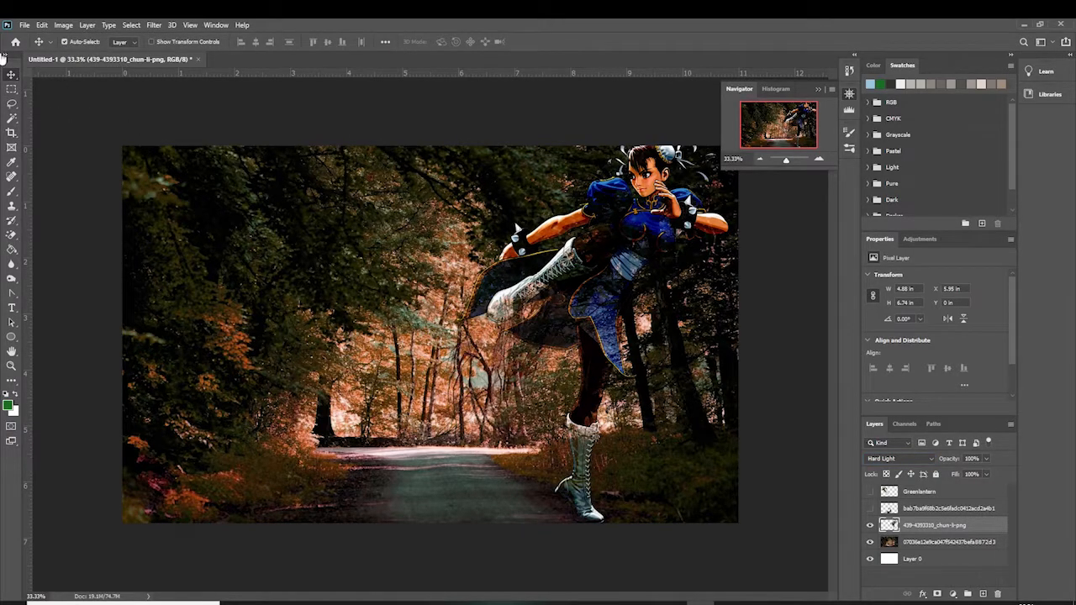
Nudge the Chun-Li layer slightly, and show and select the Greenlantern layer
{"action": "mouse_move", "coordinate": [606, 272]}
{"action": "left_mouse_down"}
{"action": "mouse_move", "coordinate": [572, 267]}
{"action": "mouse_move", "coordinate": [522, 236]}
{"action": "mouse_move", "coordinate": [278, 242]}
{"action": "mouse_move", "coordinate": [511, 273]}
{"action": "mouse_move", "coordinate": [624, 243]}
{"action": "mouse_move", "coordinate": [605, 263]}
{"action": "left_mouse_up"}
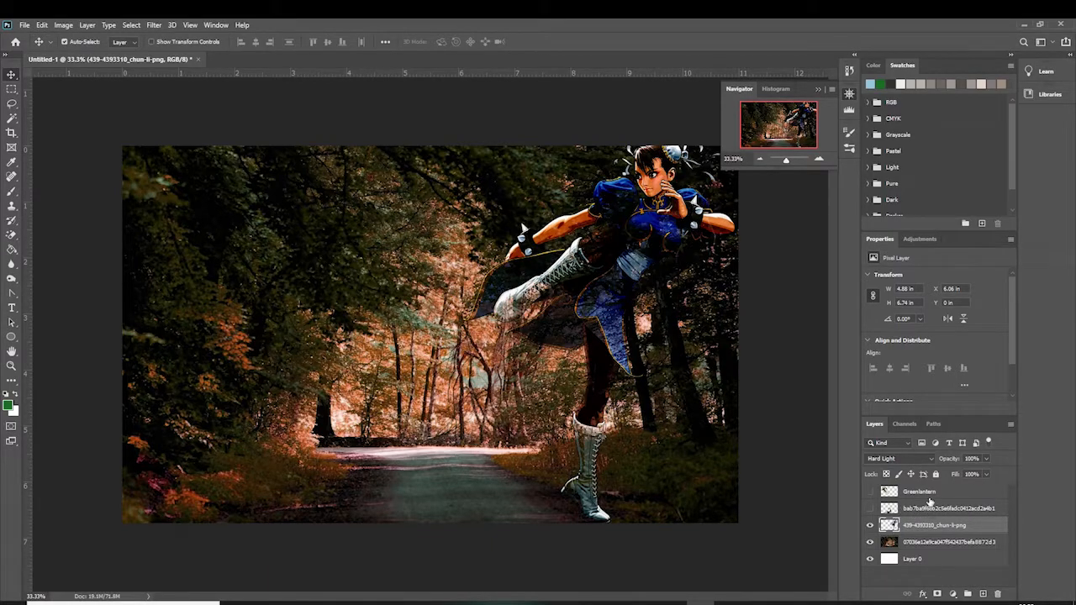
{"action": "left_click", "coordinate": [944, 494]}
{"action": "left_click", "coordinate": [870, 493]}
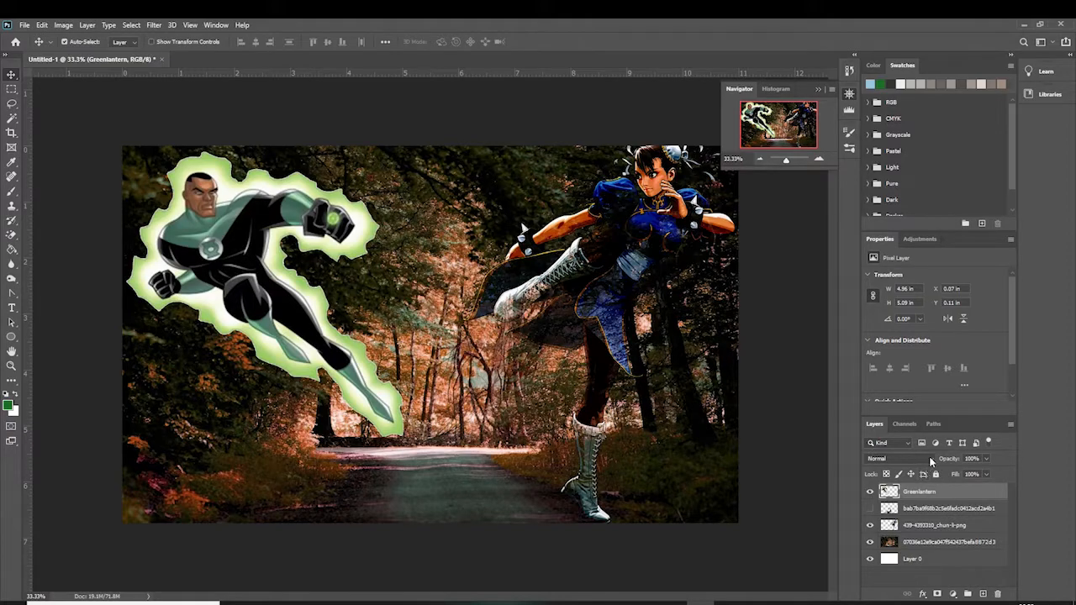
Set the Greenlantern layer's blend mode to Divide and move it slightly upward
{"action": "left_click", "coordinate": [929, 459]}
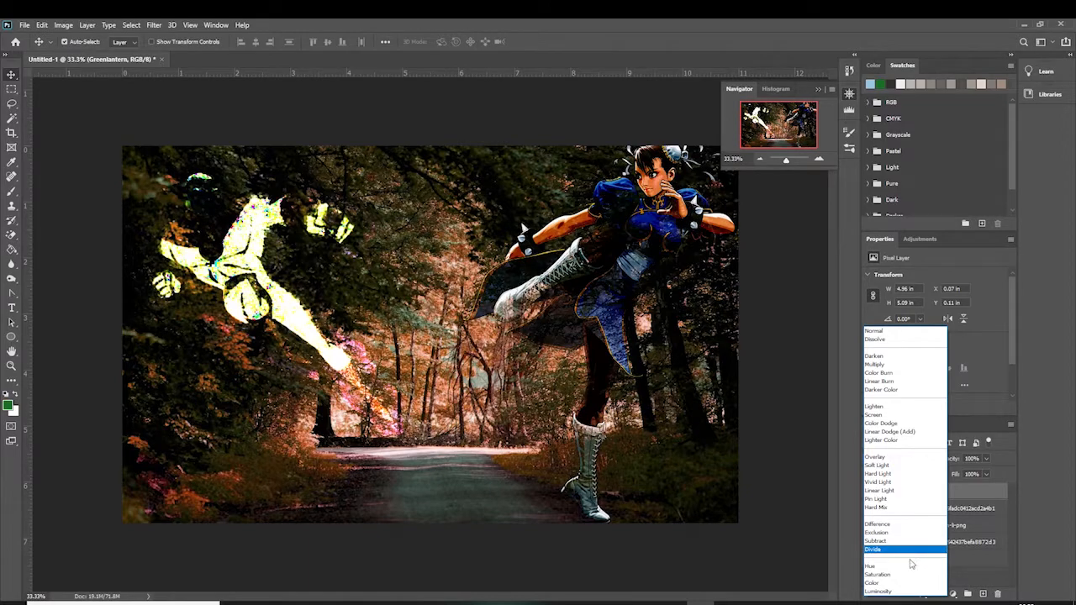
{"action": "left_click", "coordinate": [878, 548]}
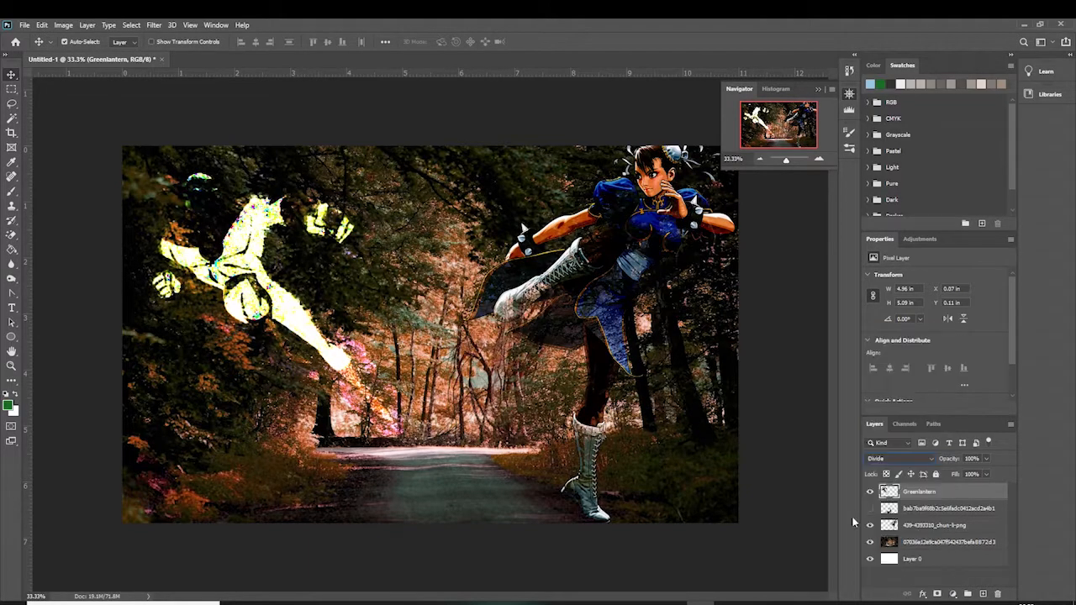
{"action": "left_click_drag", "start_coordinate": [273, 256], "coordinate": [269, 232]}
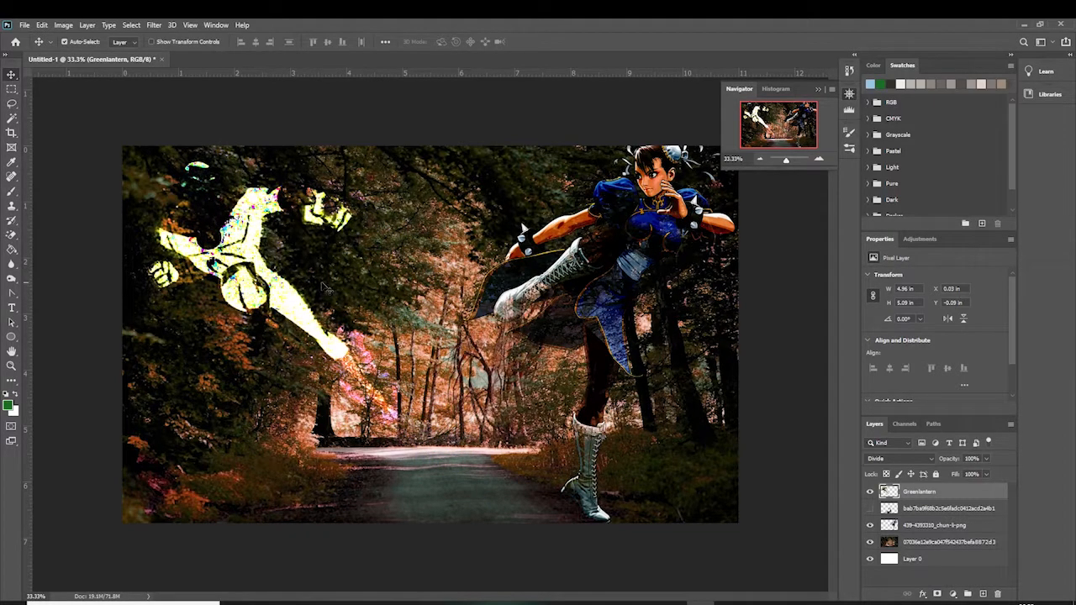
Show and select the scorpion layer and colorize it green with Hue/Saturation at Hue 128, raising the saturation
{"action": "left_click", "coordinate": [916, 509]}
{"action": "left_click", "coordinate": [870, 508]}
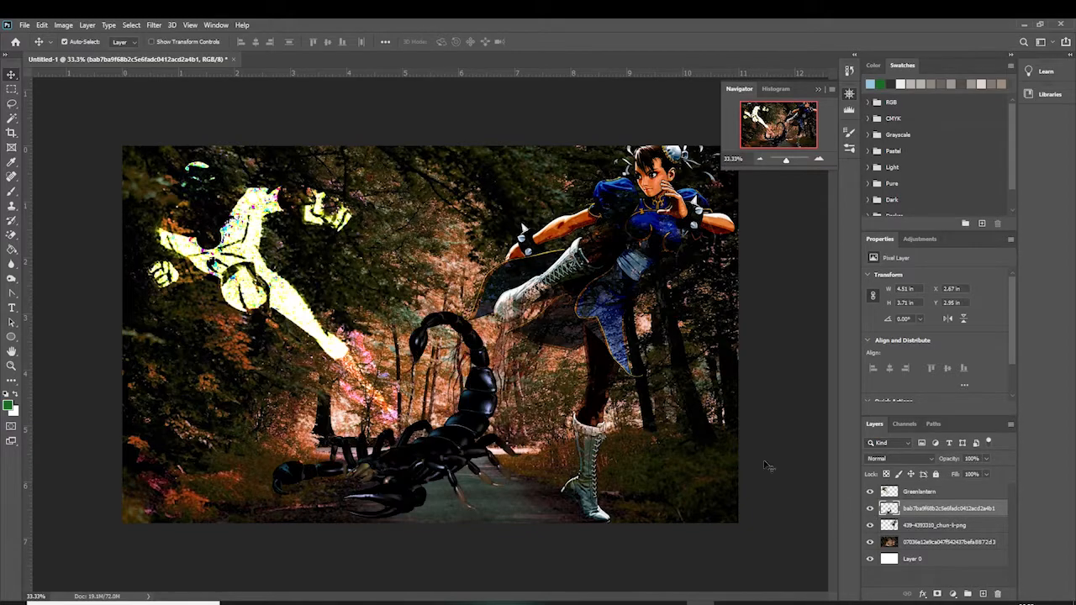
{"action": "left_click", "coordinate": [65, 27]}
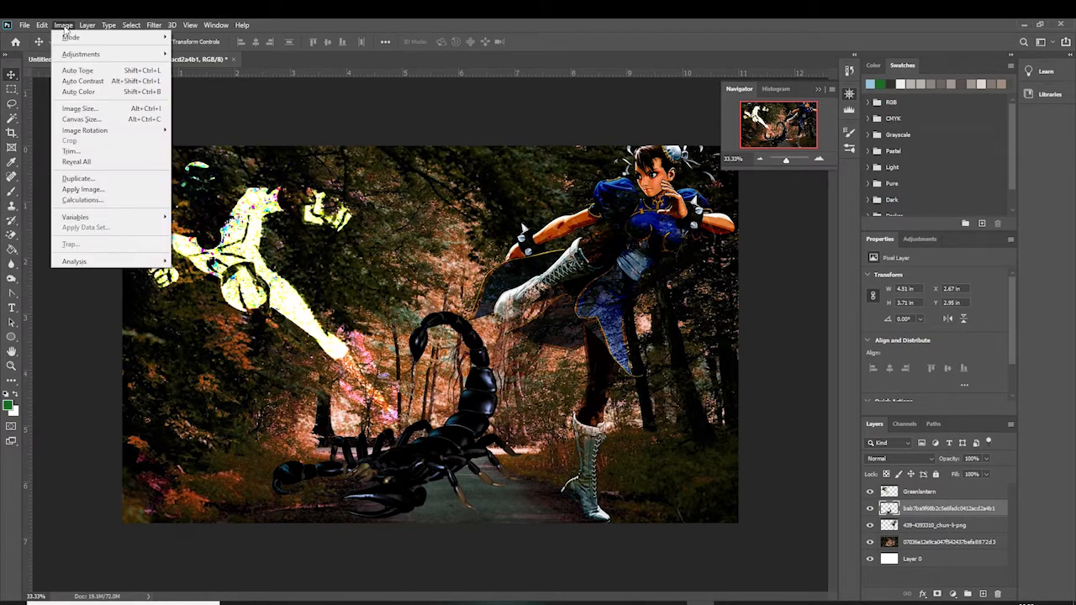
{"action": "mouse_move", "coordinate": [116, 56]}
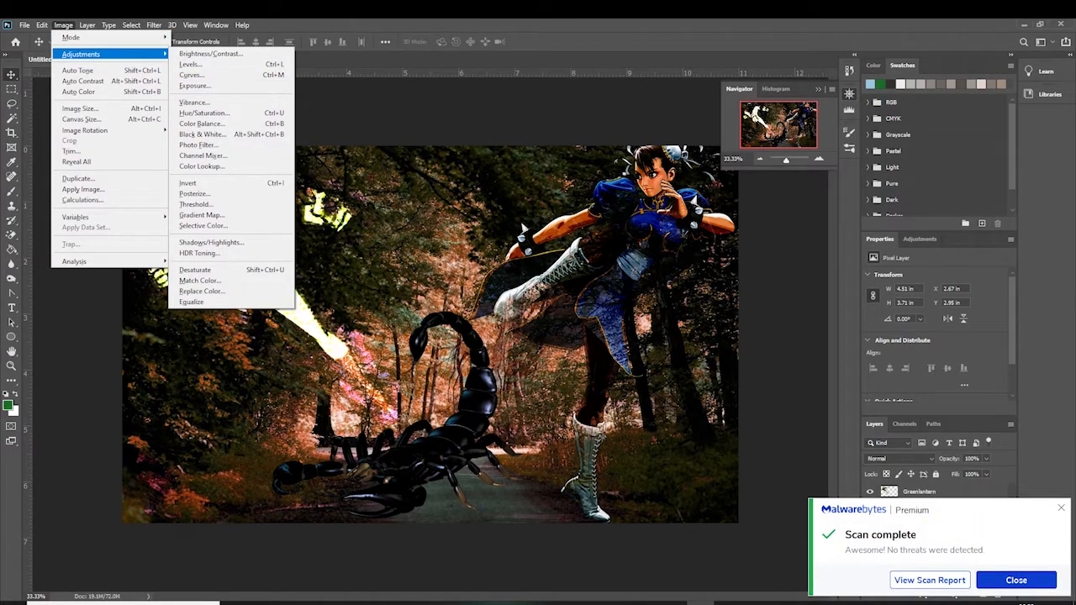
{"action": "left_click", "coordinate": [1060, 508]}
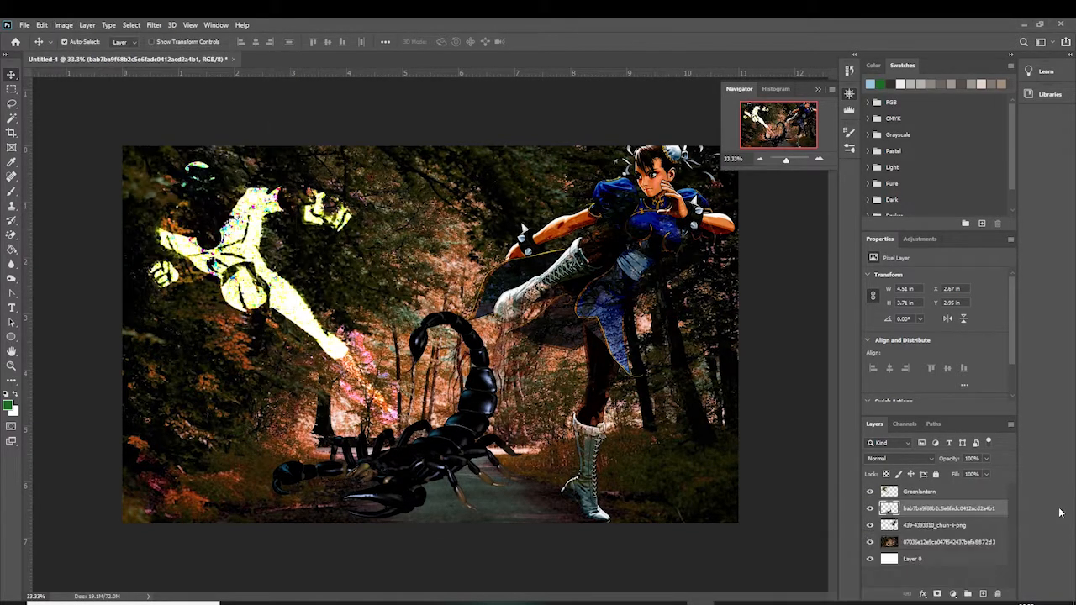
{"action": "left_click", "coordinate": [64, 24]}
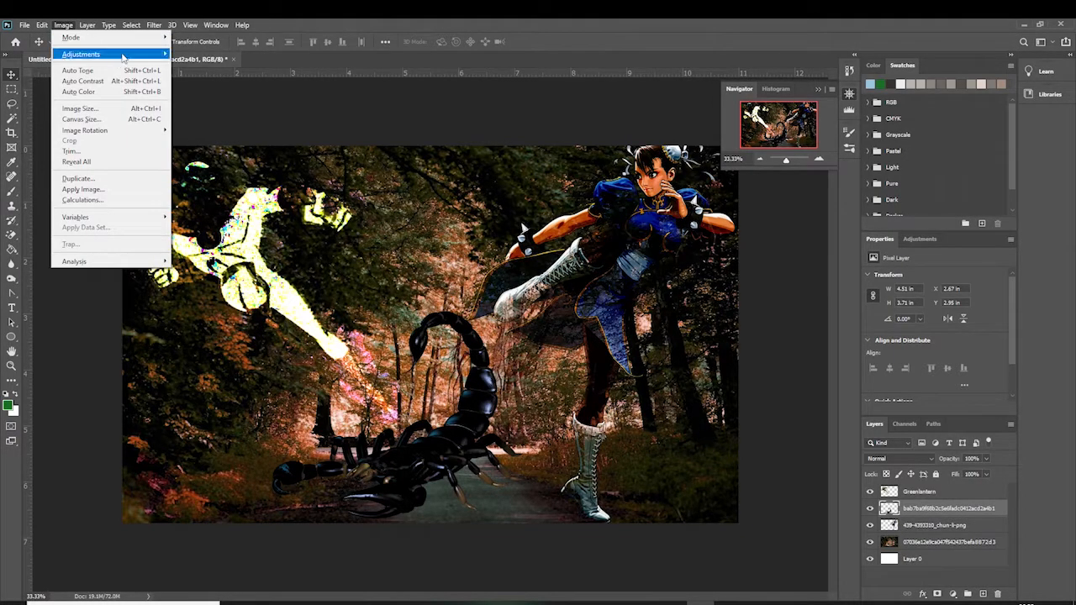
{"action": "mouse_move", "coordinate": [122, 56]}
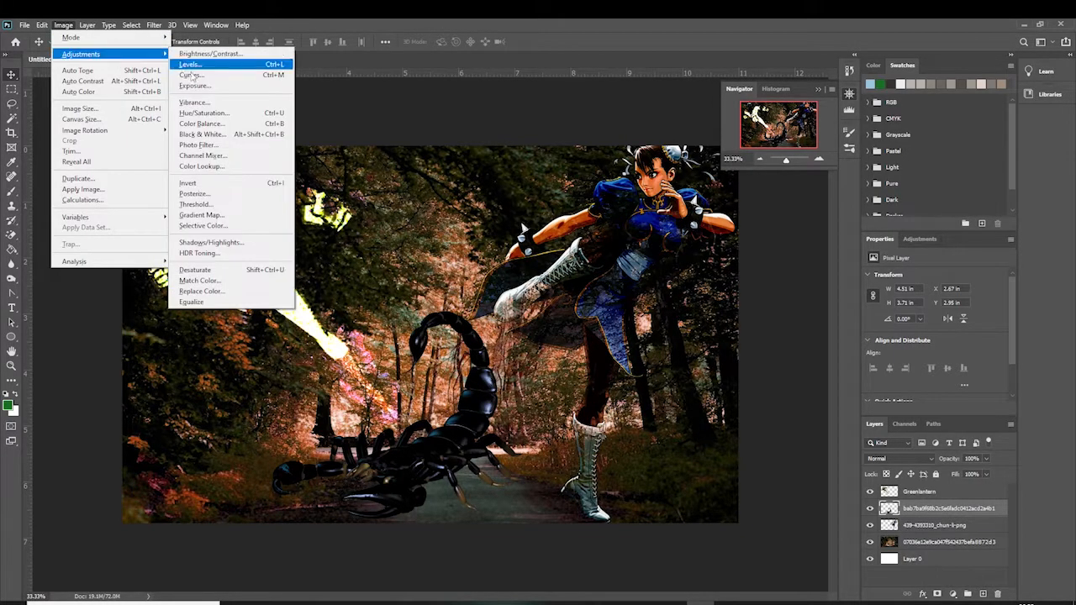
{"action": "left_click", "coordinate": [251, 118]}
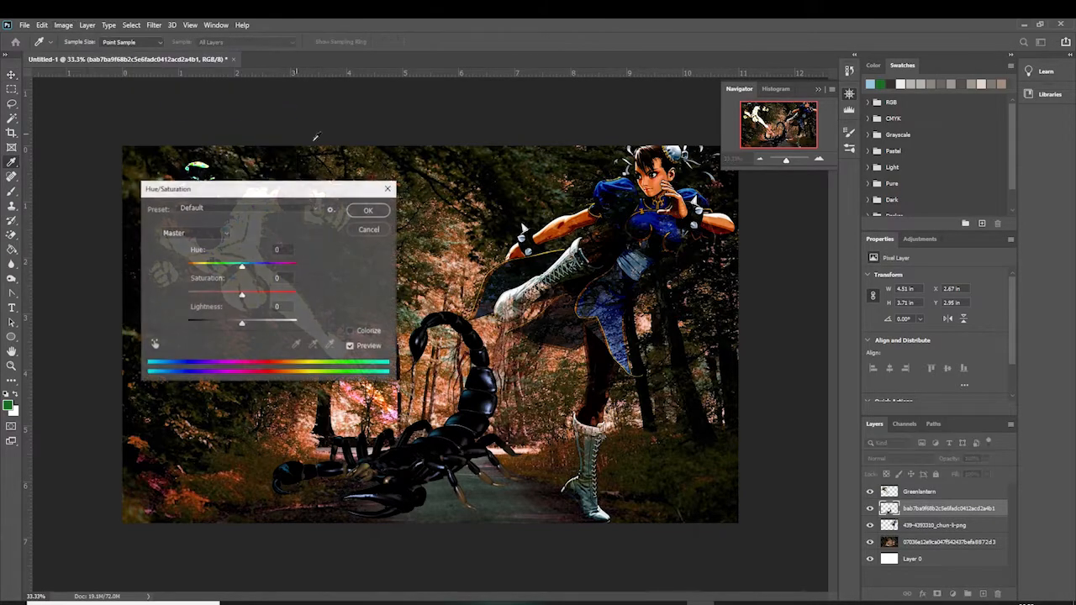
{"action": "left_click", "coordinate": [351, 332]}
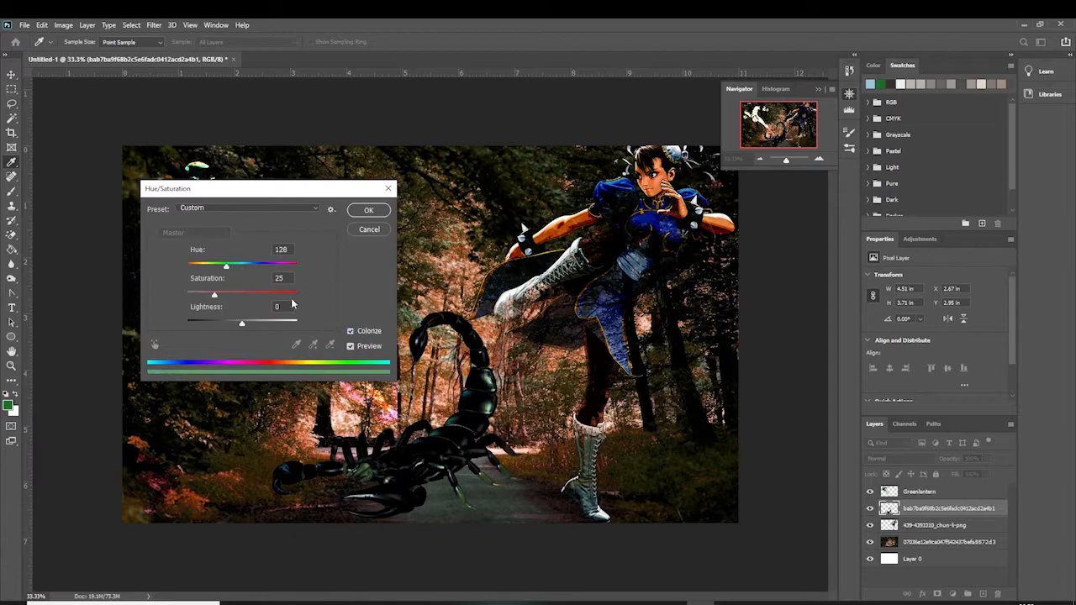
{"action": "left_click_drag", "start_coordinate": [222, 296], "coordinate": [288, 300]}
{"action": "left_click", "coordinate": [367, 210]}
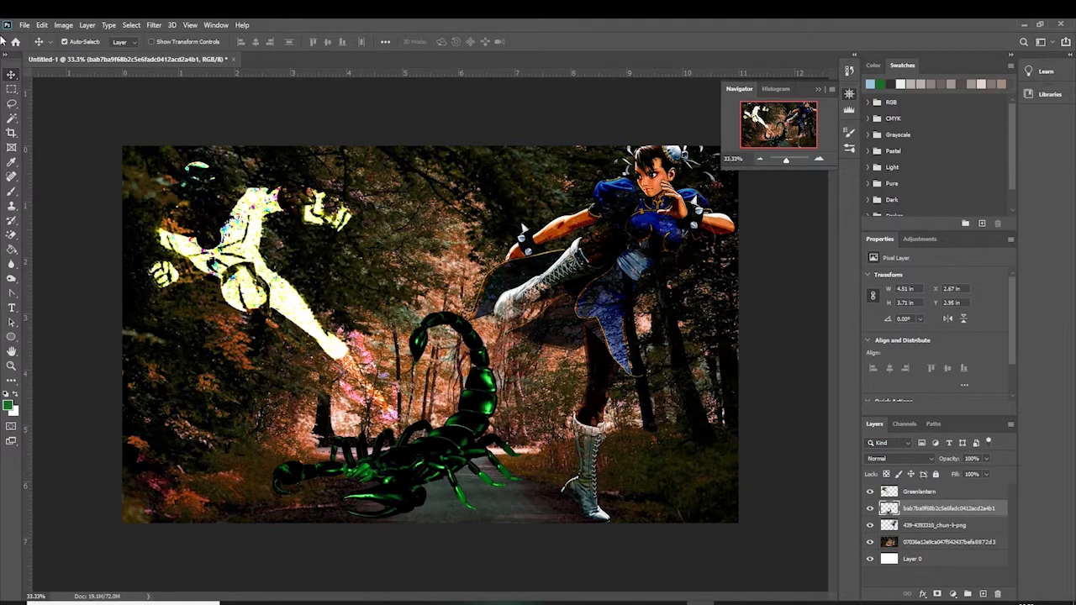
{"action": "left_click", "coordinate": [63, 25]}
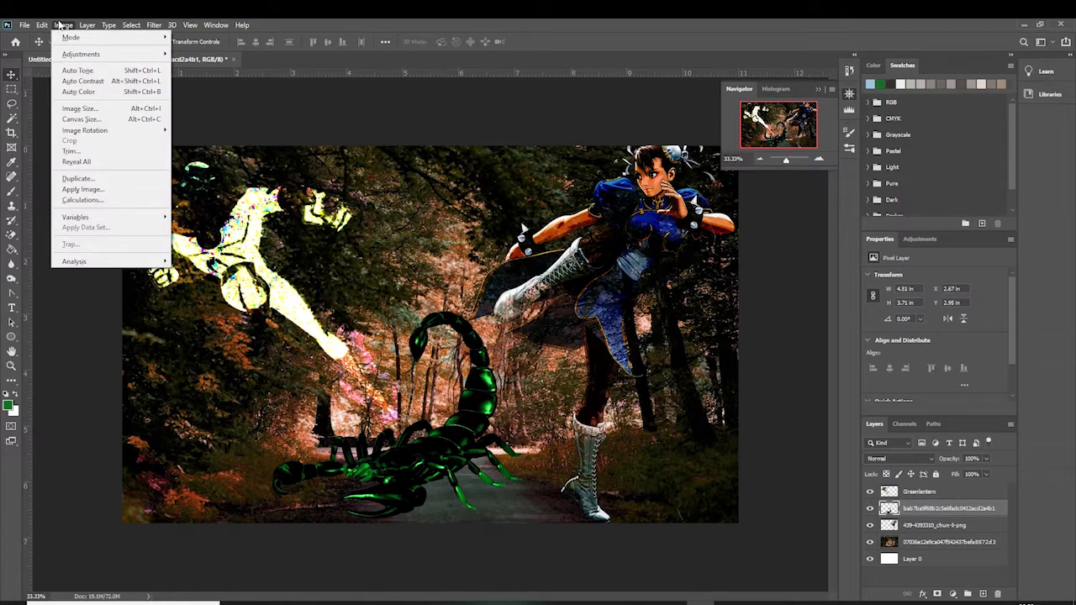
{"action": "mouse_move", "coordinate": [76, 53]}
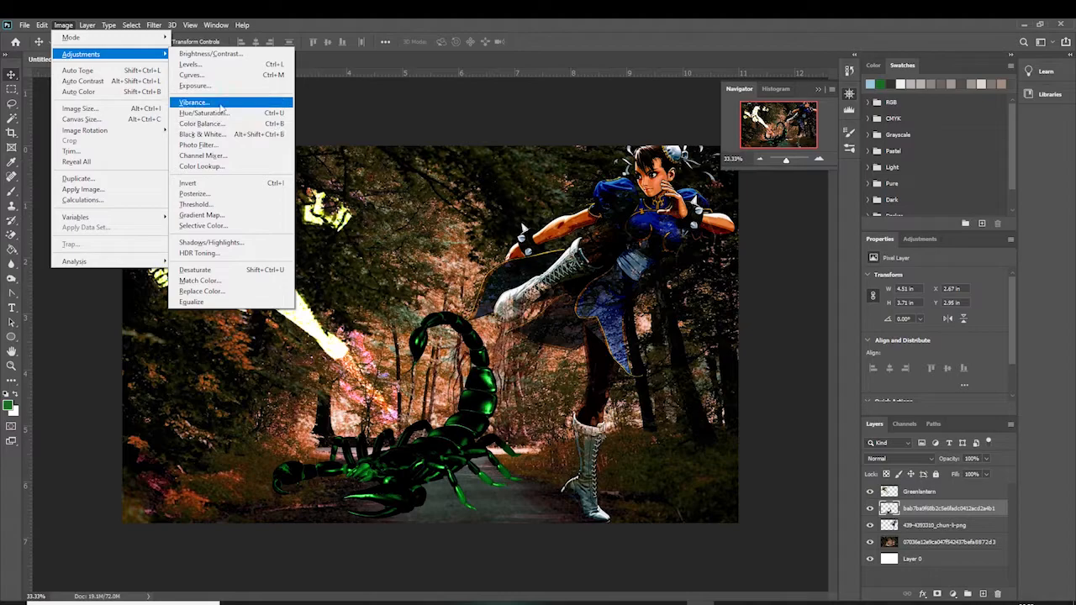
{"action": "left_click", "coordinate": [290, 23]}
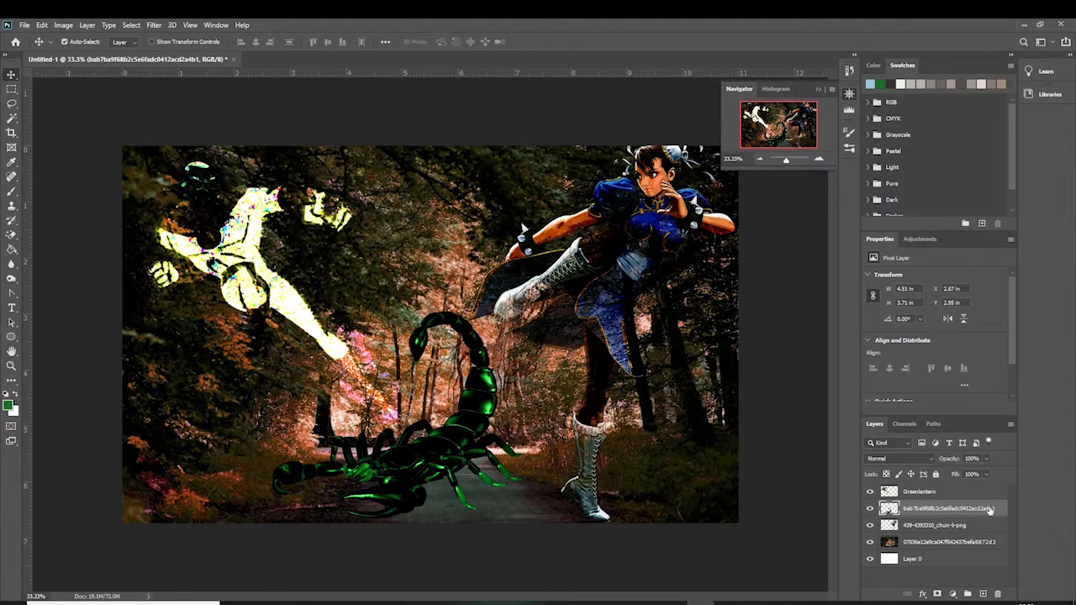
{"action": "left_click", "coordinate": [955, 494]}
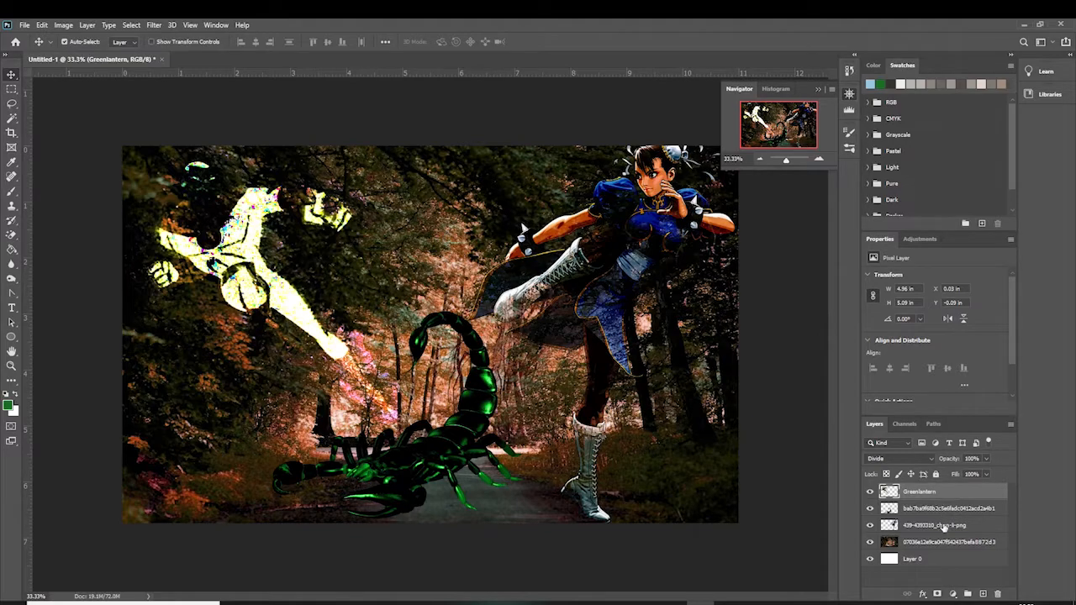
{"action": "left_click", "coordinate": [943, 525]}
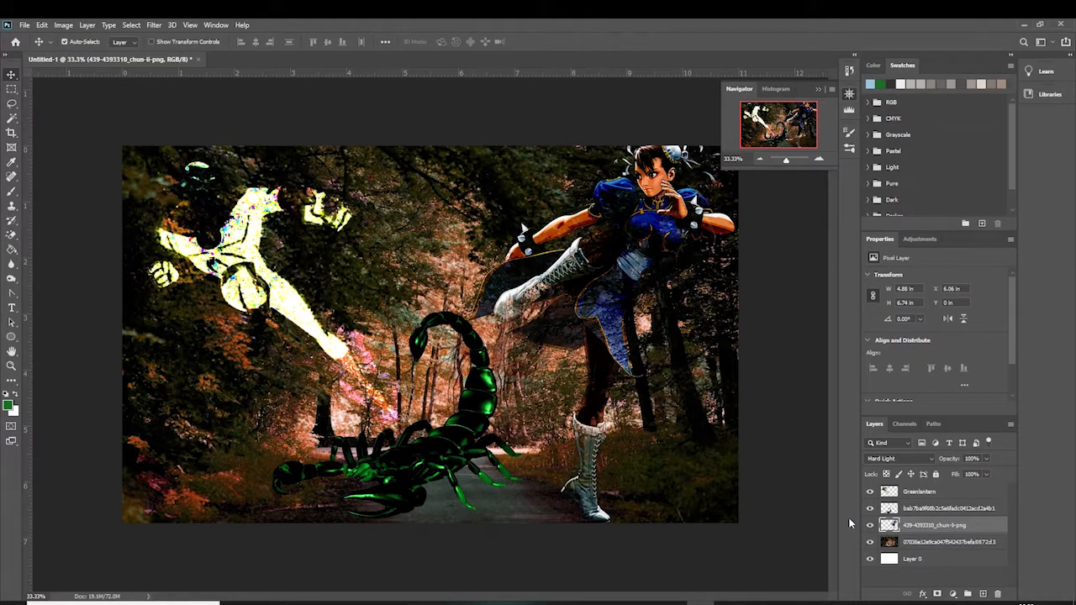
Save the document as a Photoshop PSD named Untitled-1 in the art folder, keeping Maximize Compatibility
{"action": "left_click", "coordinate": [30, 25]}
{"action": "left_click", "coordinate": [59, 160]}
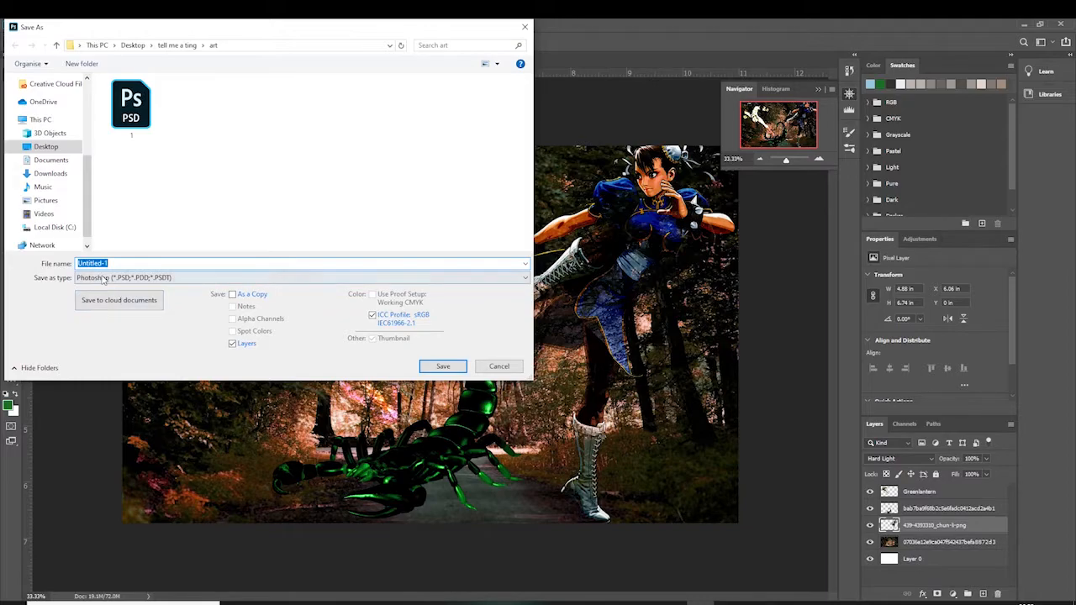
{"action": "left_click", "coordinate": [446, 370]}
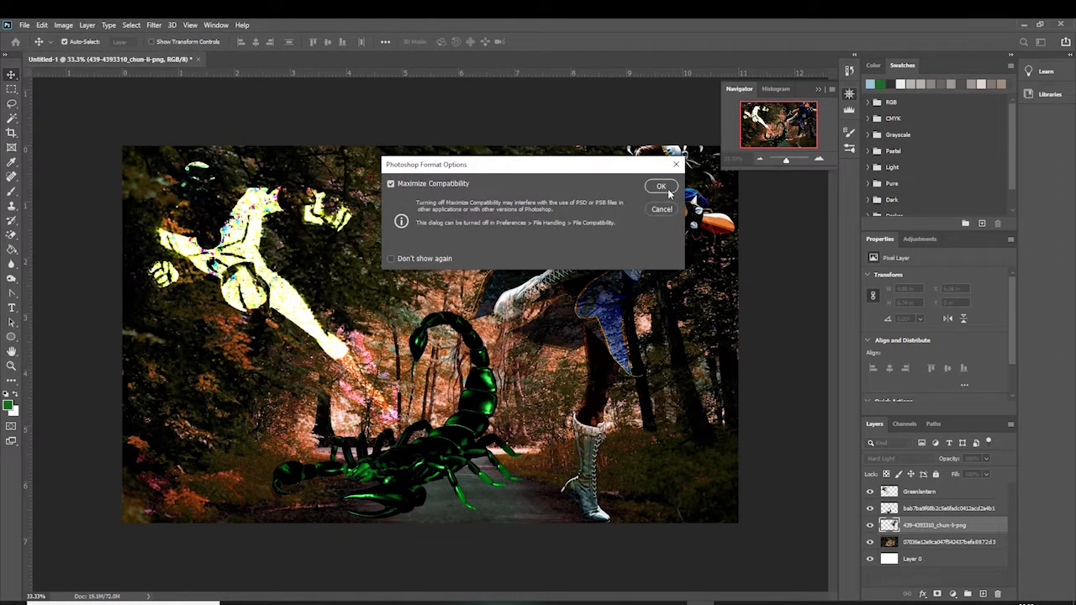
{"action": "left_click", "coordinate": [661, 187]}
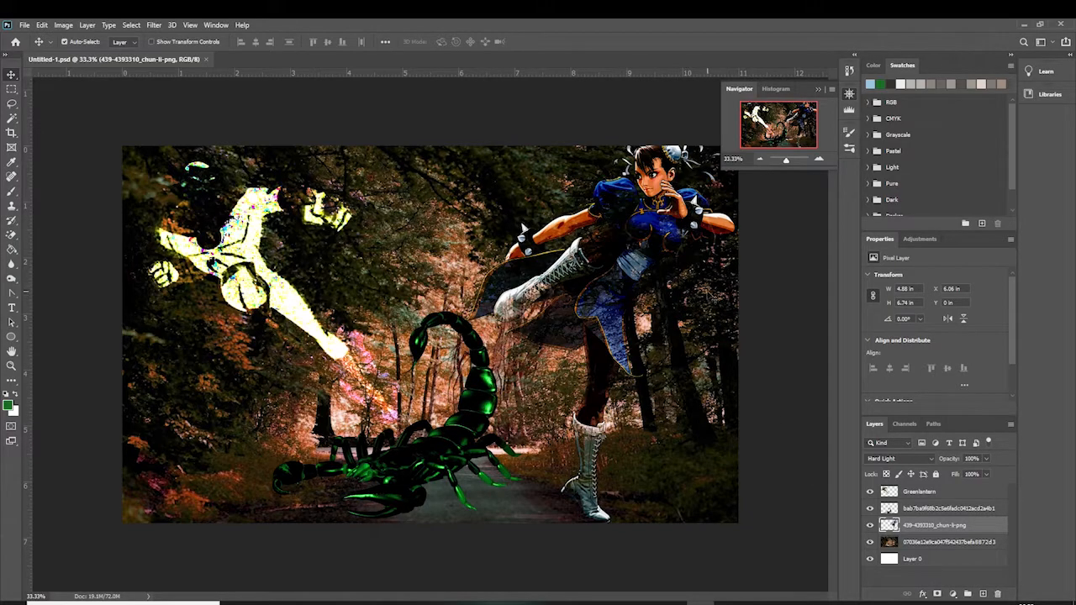
Save a JPEG copy named Untitled-1, adjusting the quality slider in JPEG Options before confirming
{"action": "left_click", "coordinate": [26, 25]}
{"action": "left_click", "coordinate": [92, 160]}
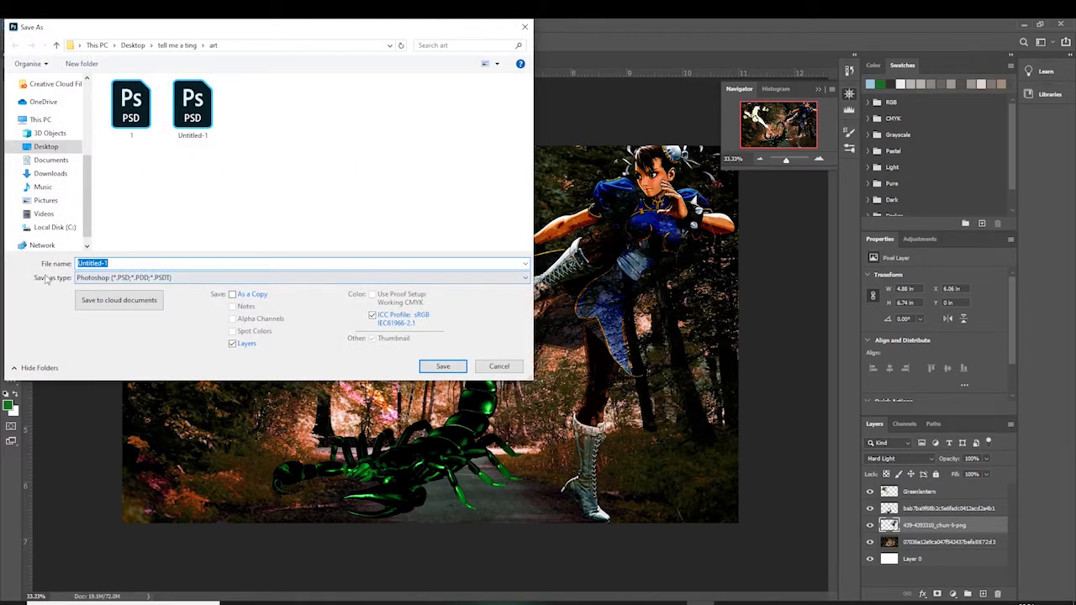
{"action": "left_click", "coordinate": [135, 278]}
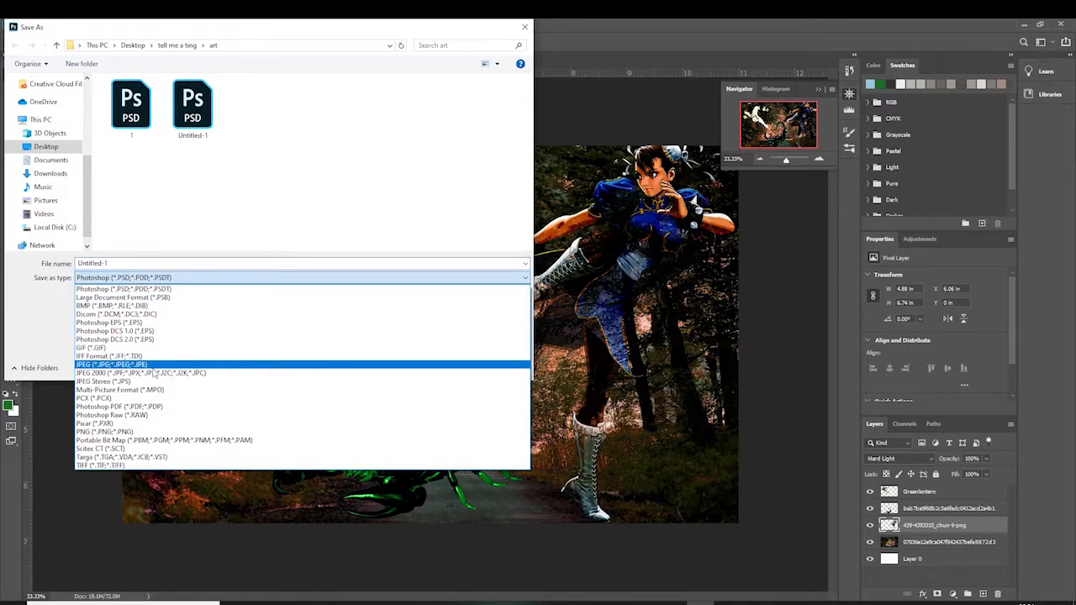
{"action": "left_click", "coordinate": [153, 365]}
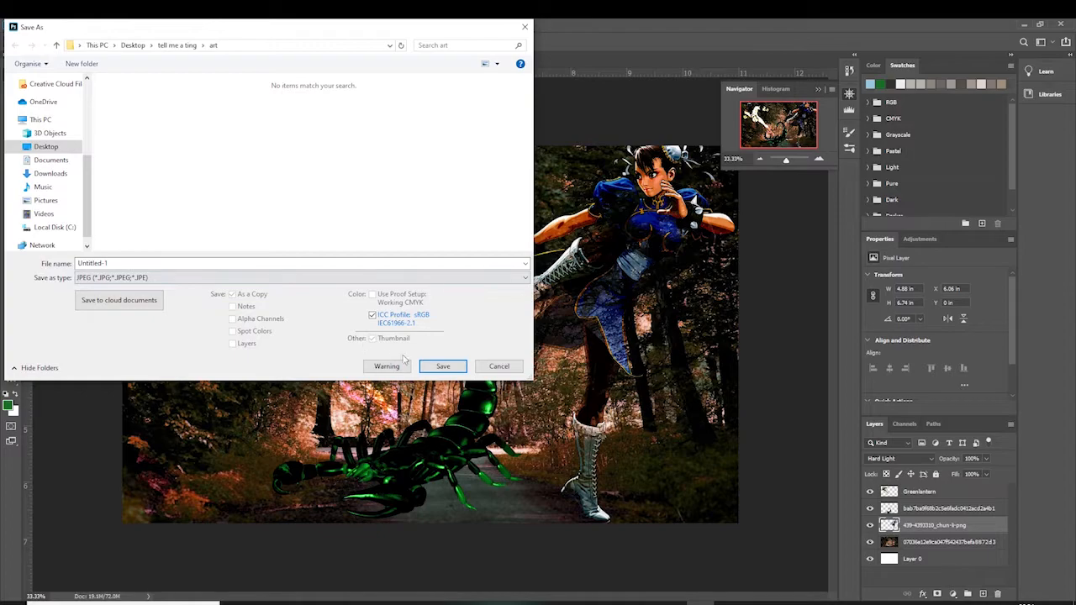
{"action": "left_click", "coordinate": [445, 368]}
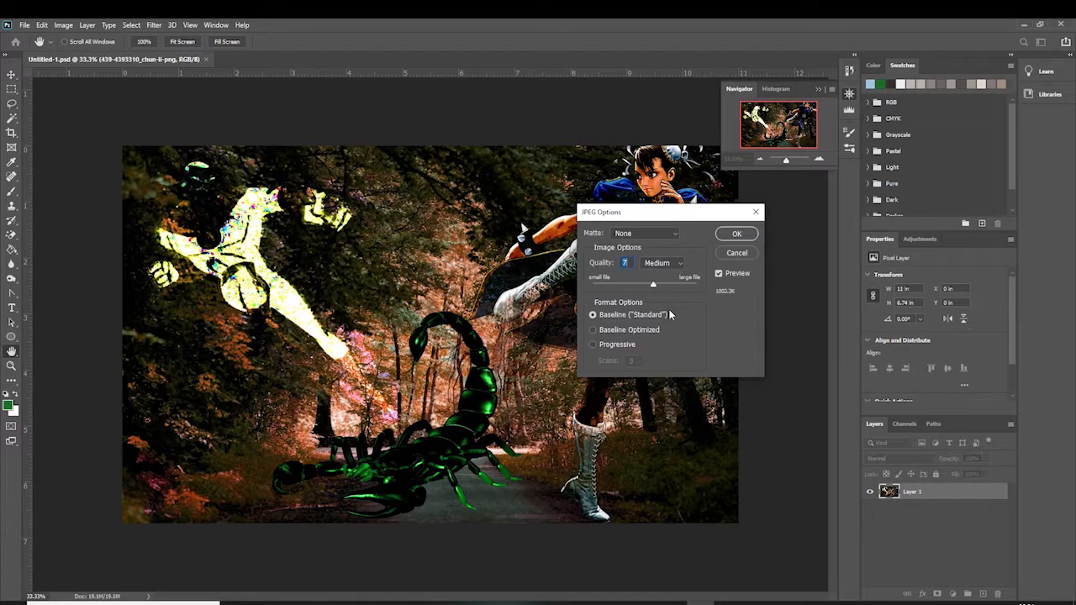
{"action": "left_click_drag", "start_coordinate": [654, 288], "coordinate": [568, 267]}
{"action": "left_click_drag", "start_coordinate": [593, 284], "coordinate": [703, 312]}
{"action": "left_click", "coordinate": [744, 236]}
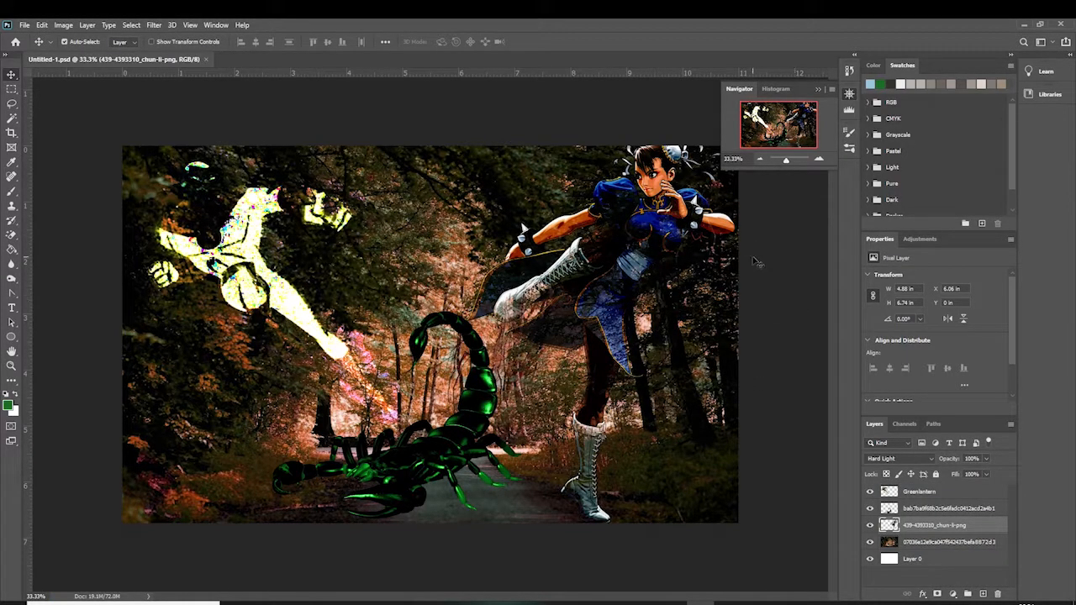